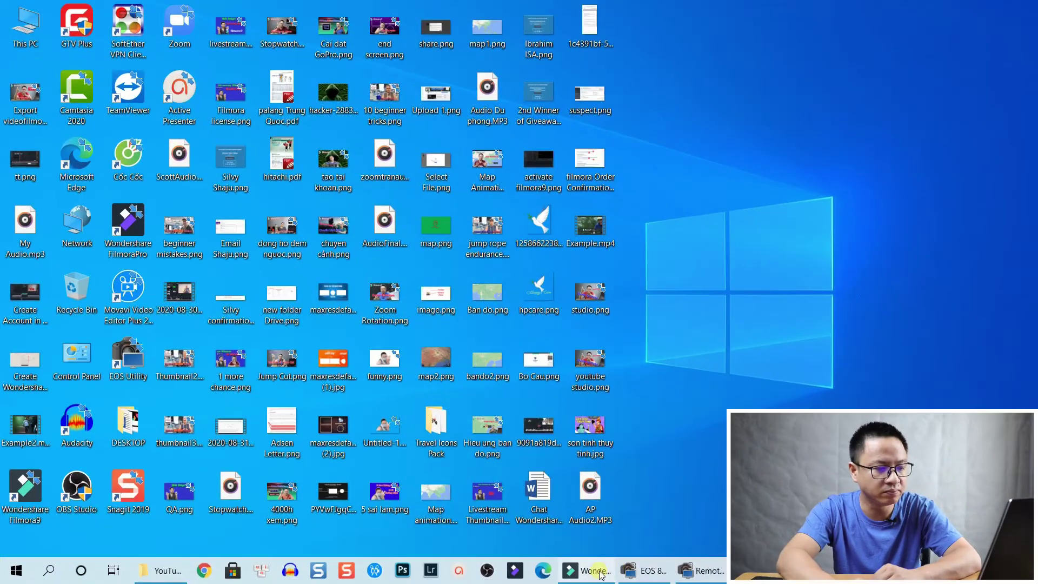
Return to the editor and play and stop the MVI_8978 clip several times to hear its audio
click(689, 516)
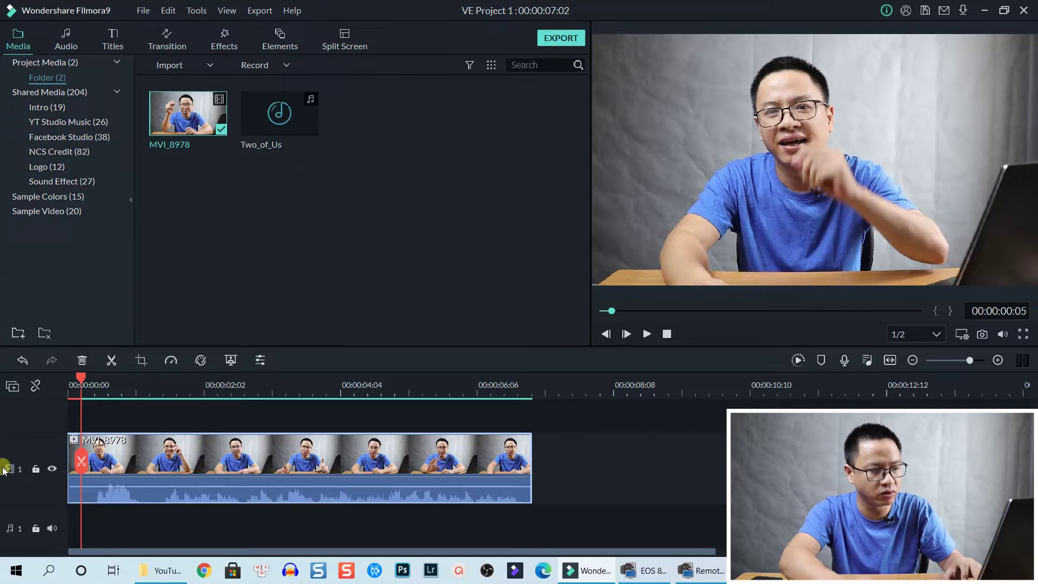
mouse_move(167, 484)
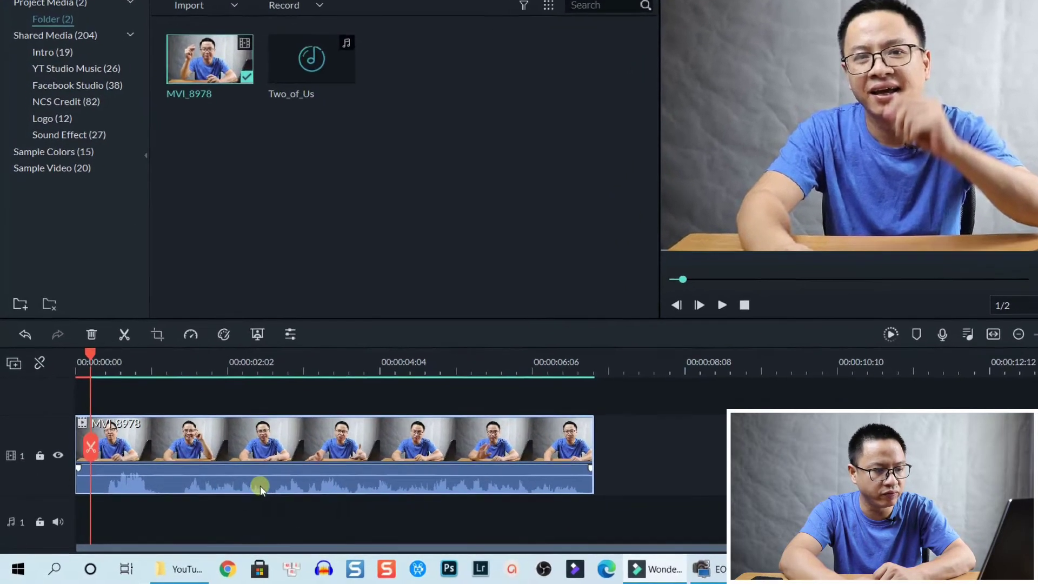
mouse_move(252, 474)
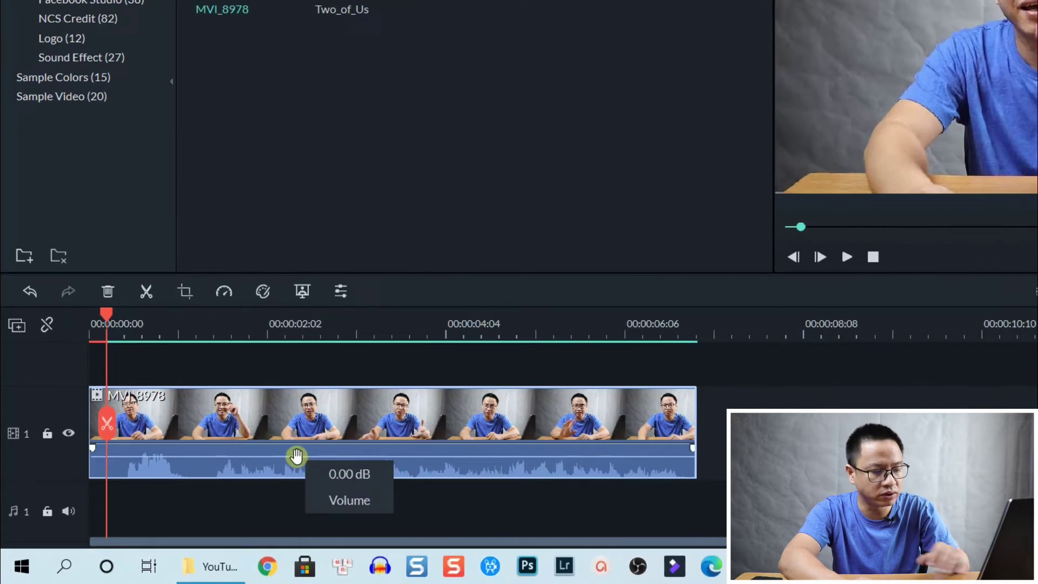
key(space)
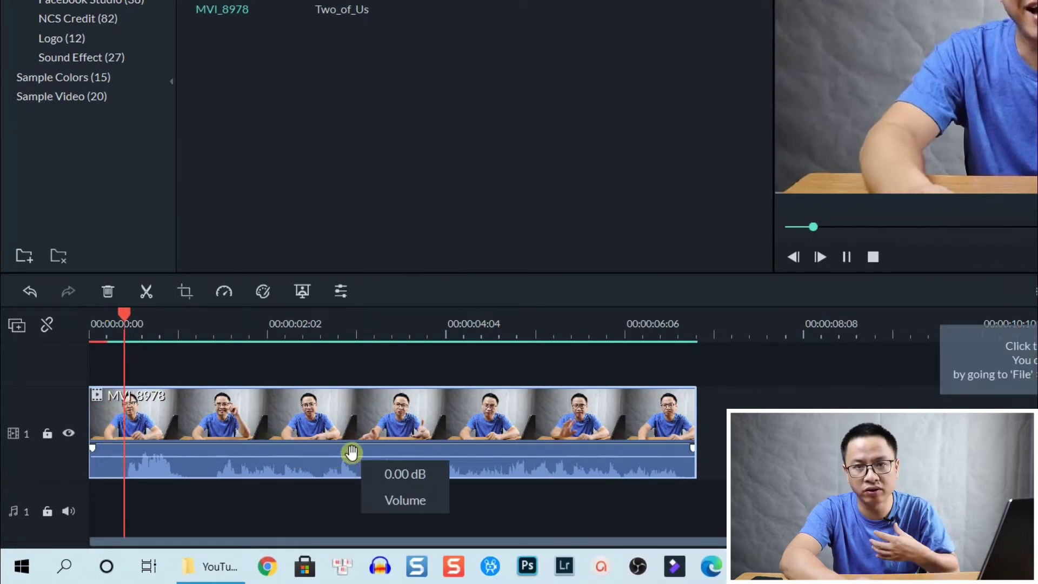
key(space)
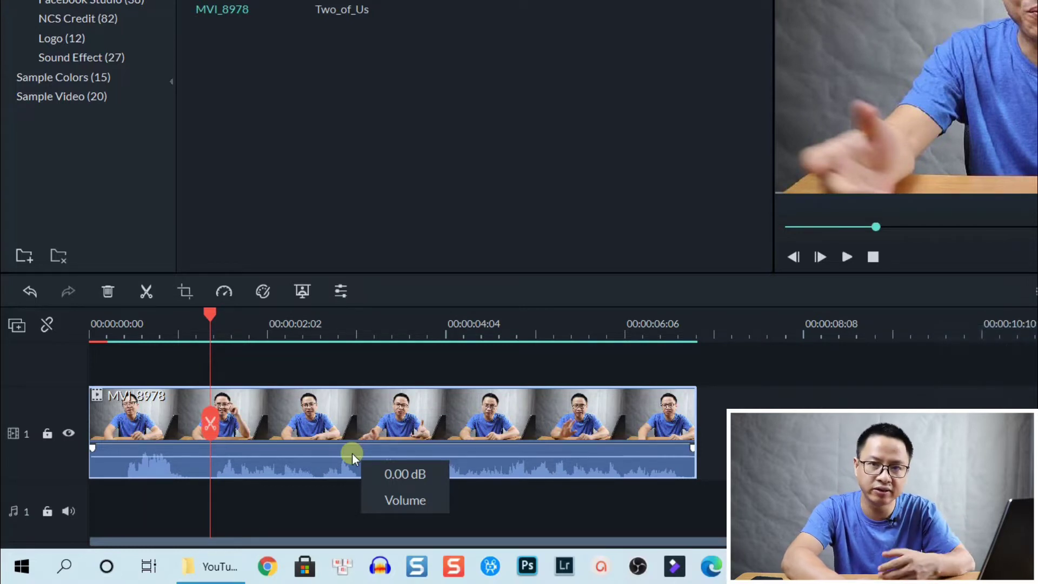
key(space)
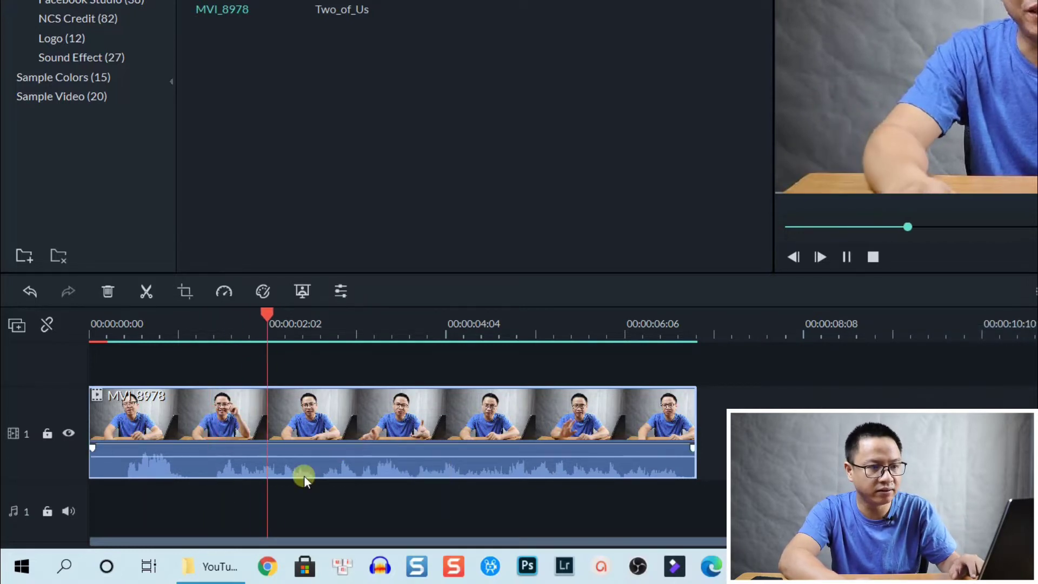
key(space)
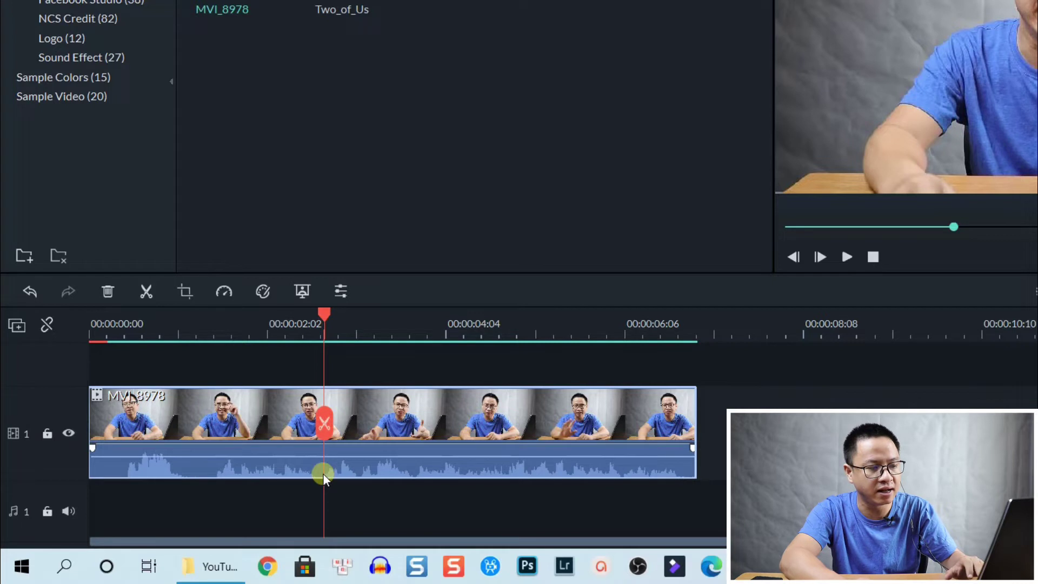
key(space)
key(space)
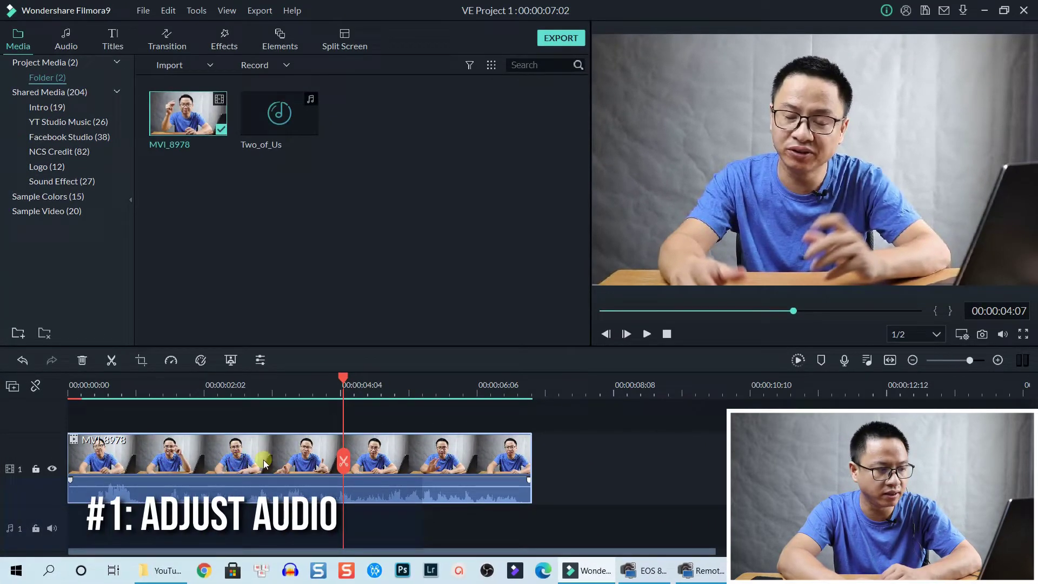
Set MVI_8978's volume to 2.38 dB and pan to 7.00, with the playhead near two seconds
double_click(265, 464)
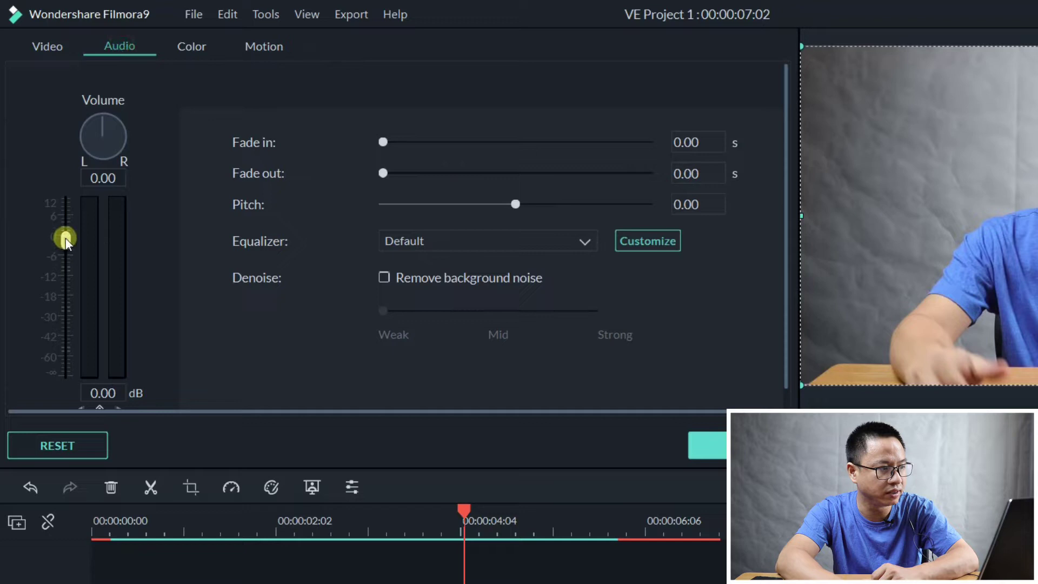
drag(64, 238, 63, 235)
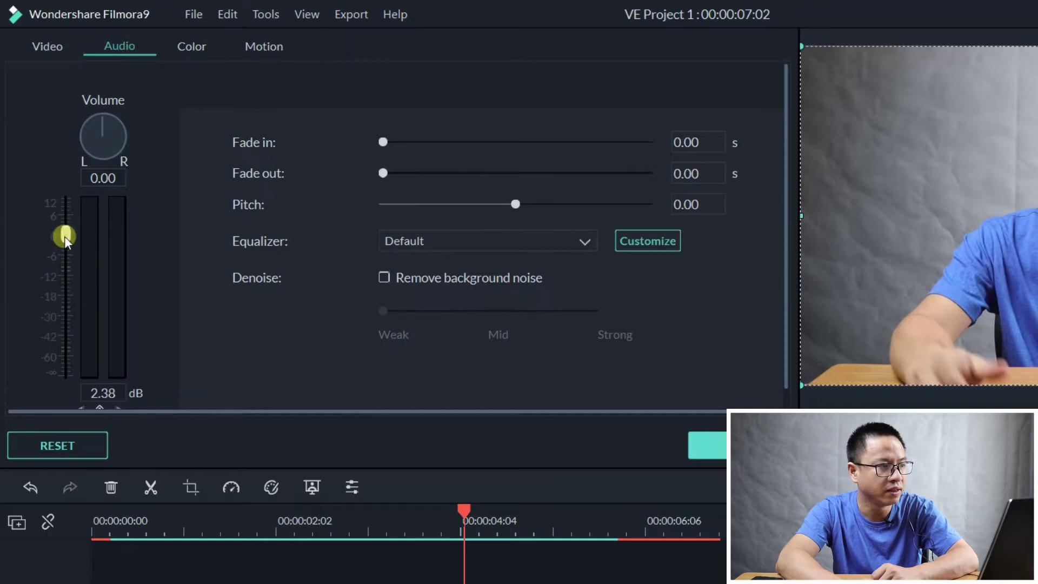
mouse_move(104, 125)
mouse_down()
mouse_move(135, 136)
mouse_move(84, 129)
mouse_move(115, 121)
mouse_move(102, 122)
mouse_up()
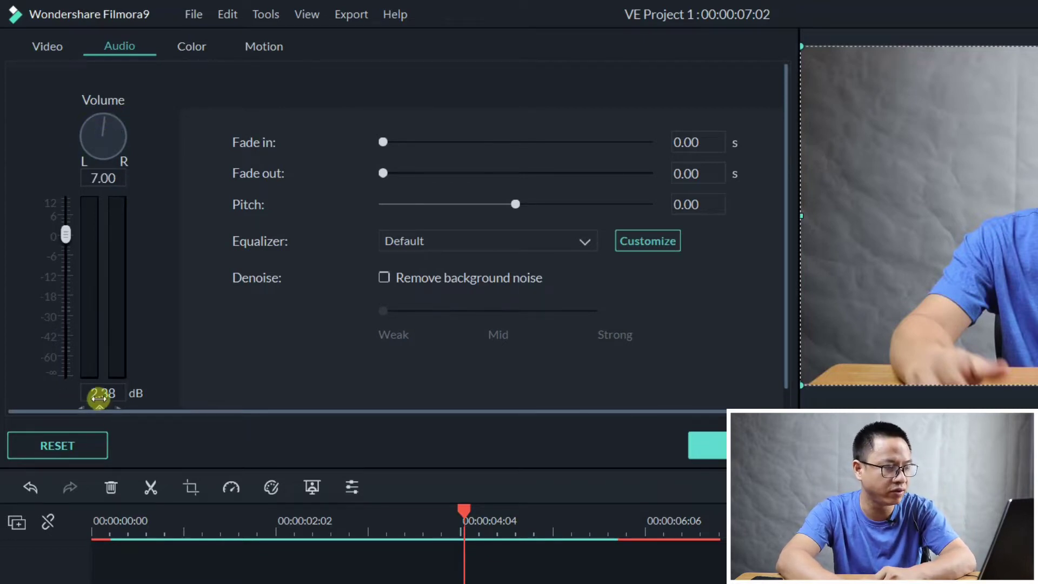
click(269, 522)
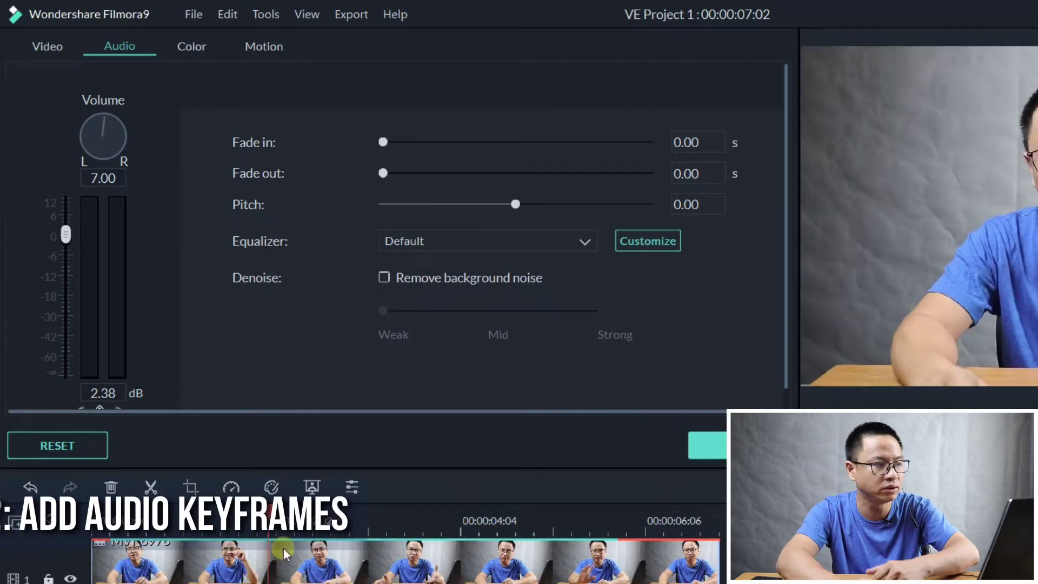
Add volume keyframes dipping to about -6.56 dB at 00:00:02:07, returning to 0.19 dB at 00:00:03:02
click(100, 406)
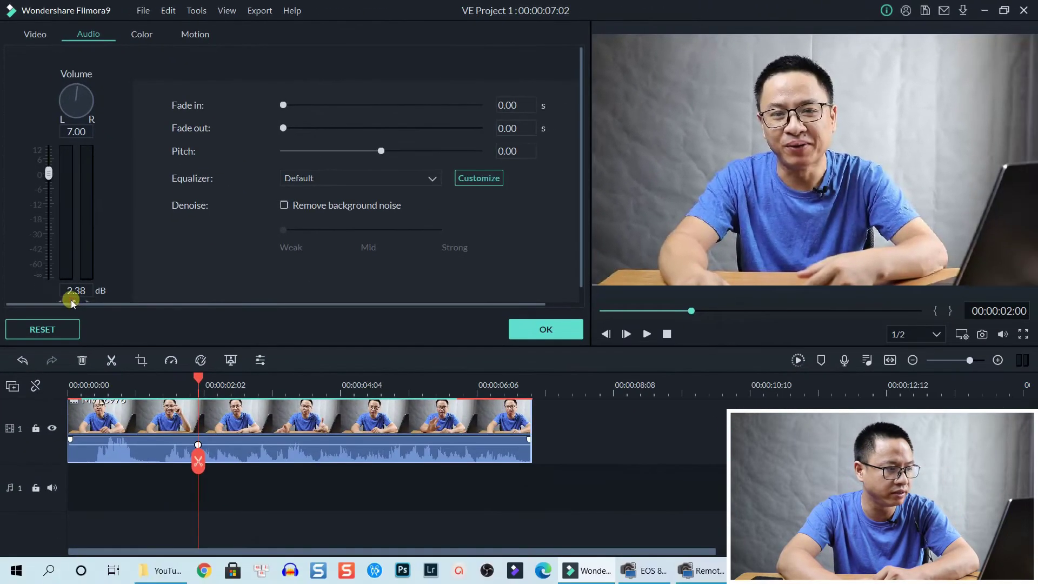
click(199, 383)
drag(200, 380, 218, 378)
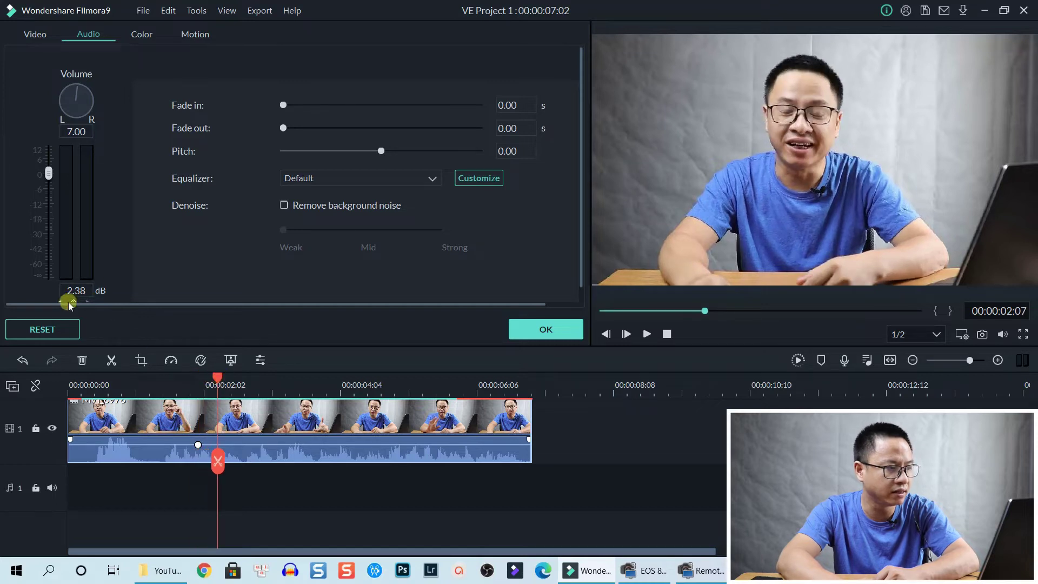
drag(218, 444, 225, 454)
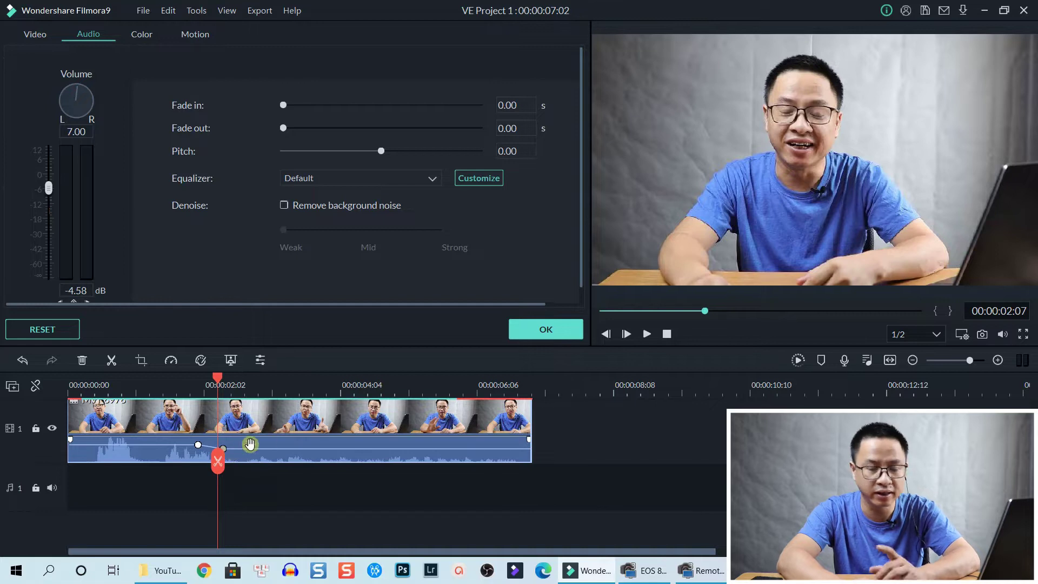
click(259, 388)
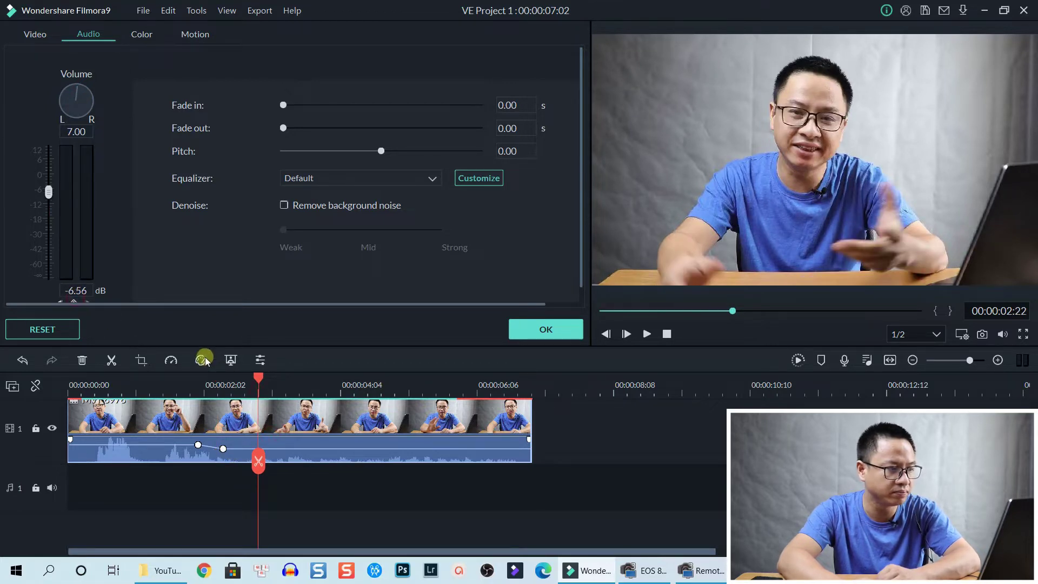
click(254, 378)
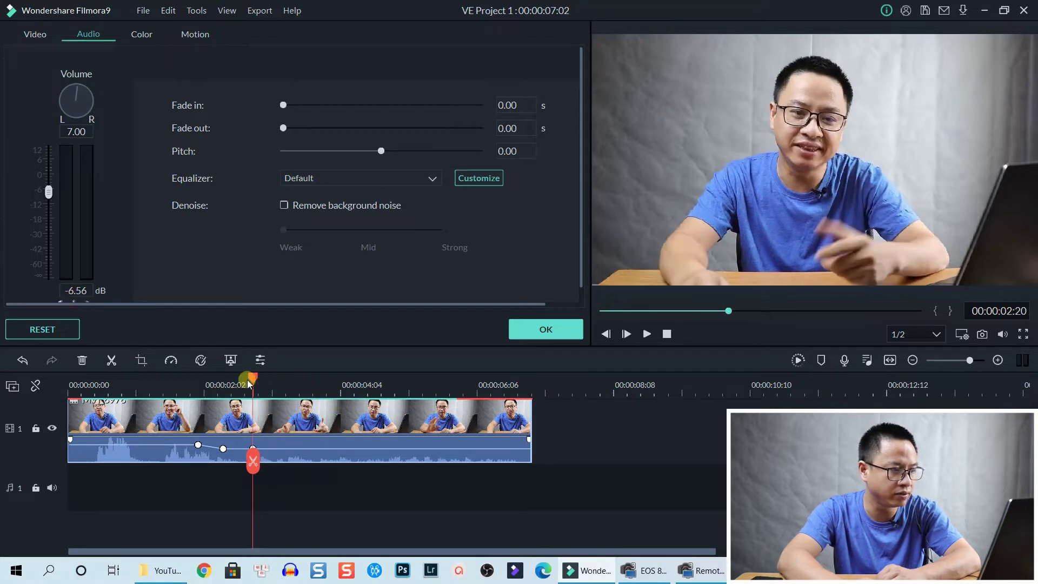
drag(253, 380, 268, 379)
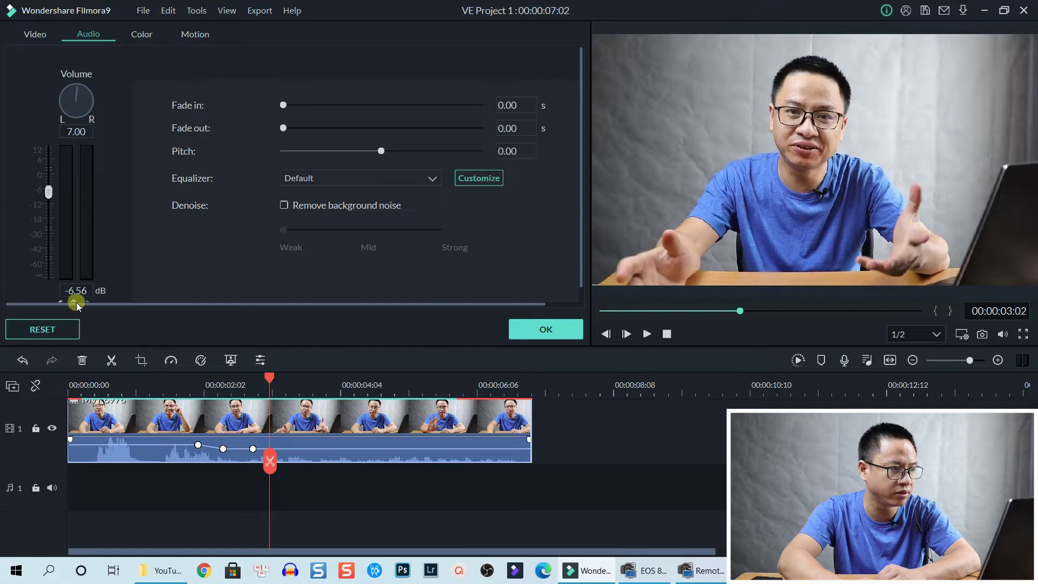
drag(272, 445, 270, 445)
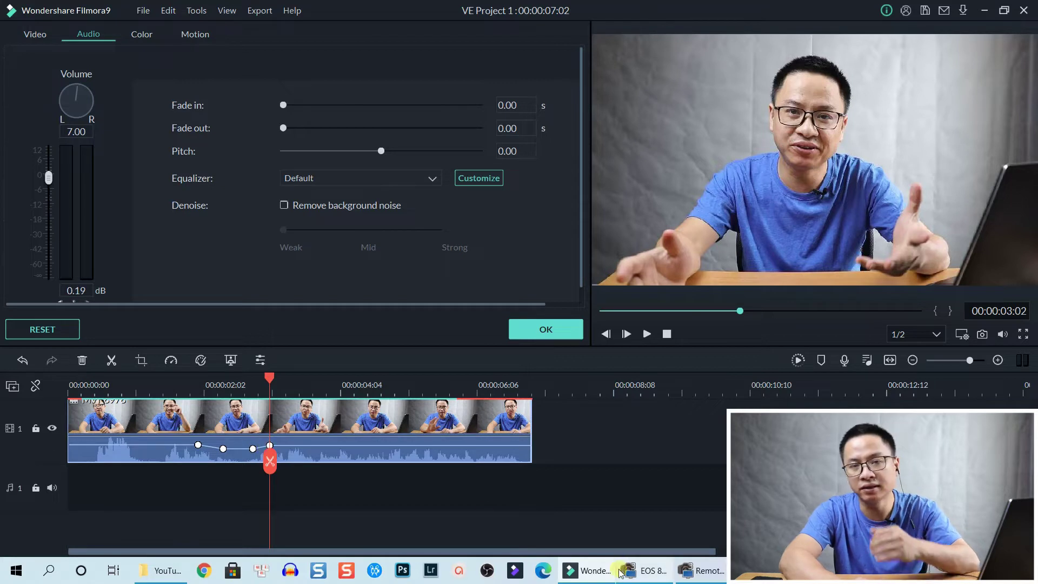
mouse_move(620, 572)
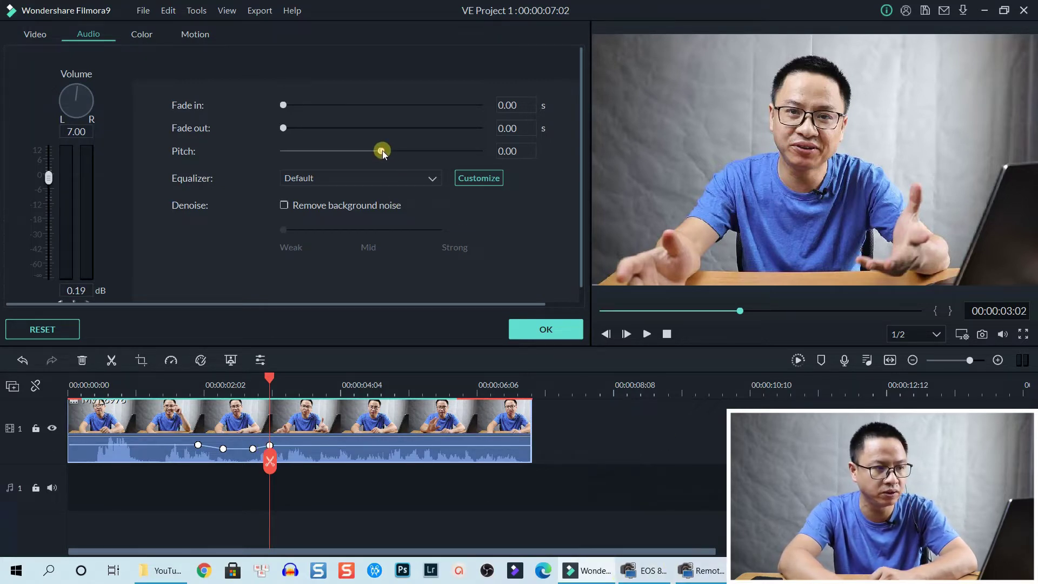
Preview the clip at pitch 5.00, then lower the pitch to -7.00 and play from 3 seconds
drag(383, 153, 426, 156)
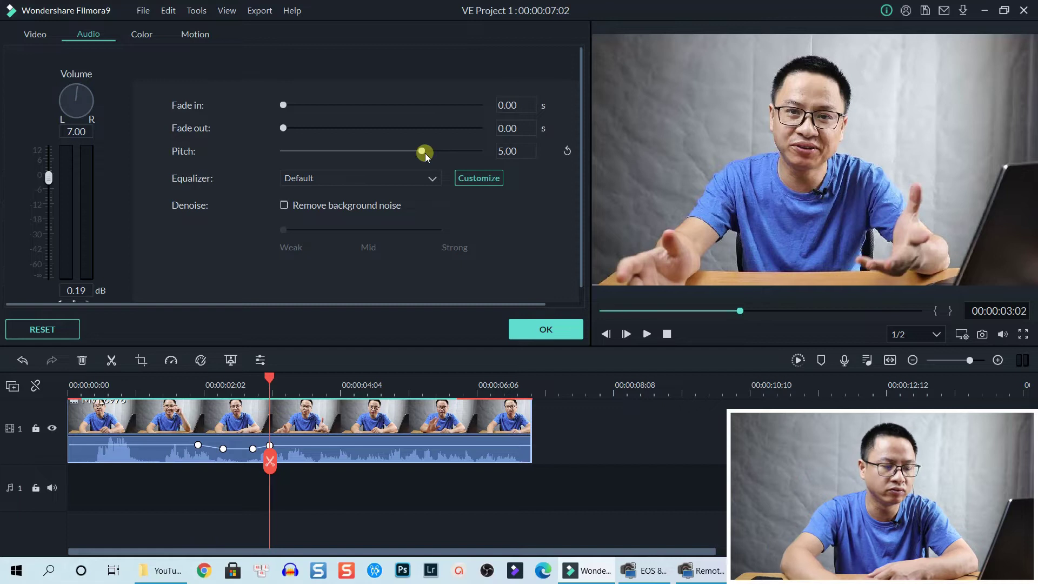
key(space)
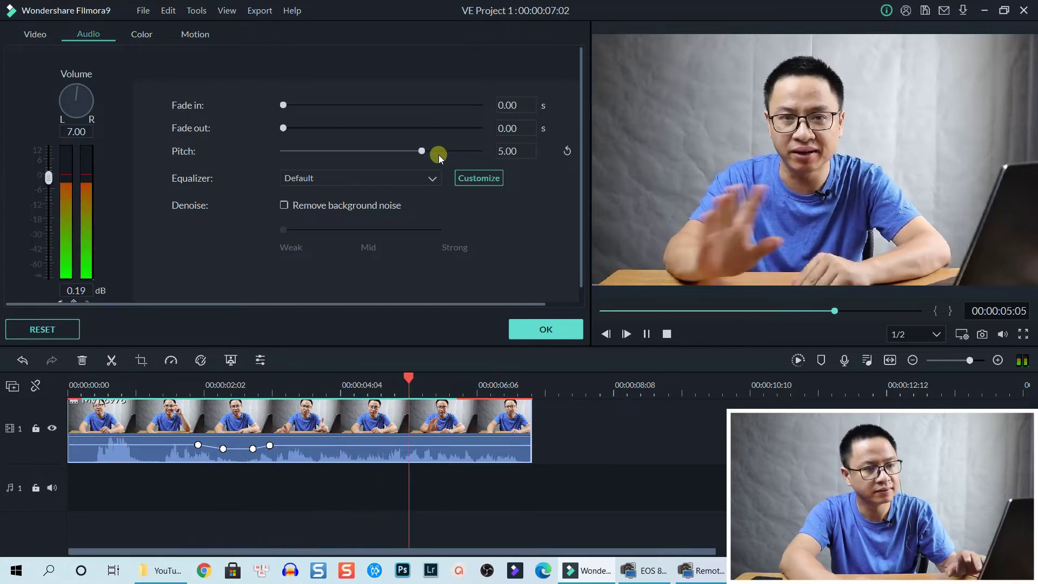
key(space)
click(421, 152)
drag(406, 158, 326, 160)
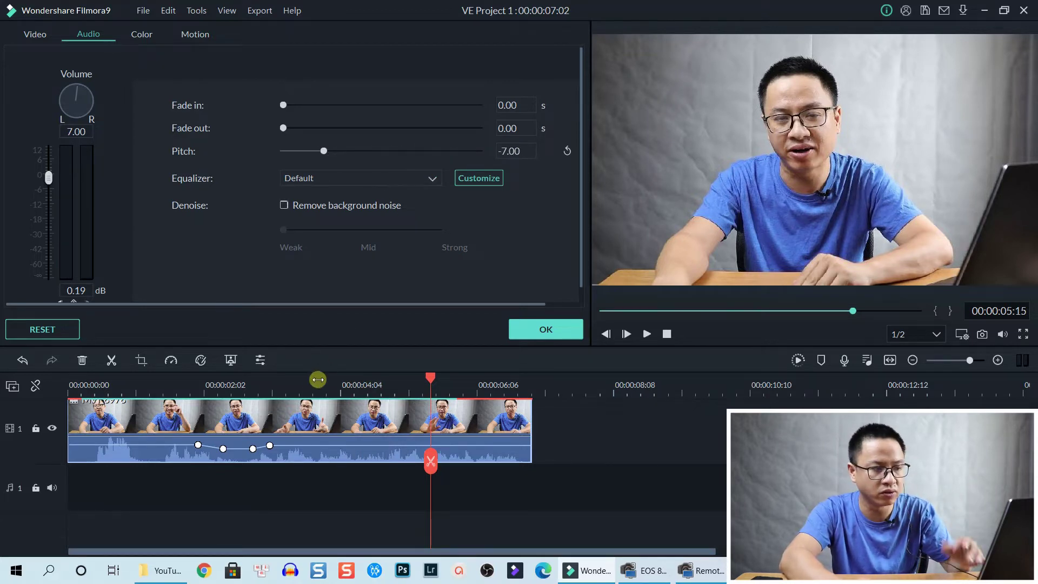
click(311, 389)
key(space)
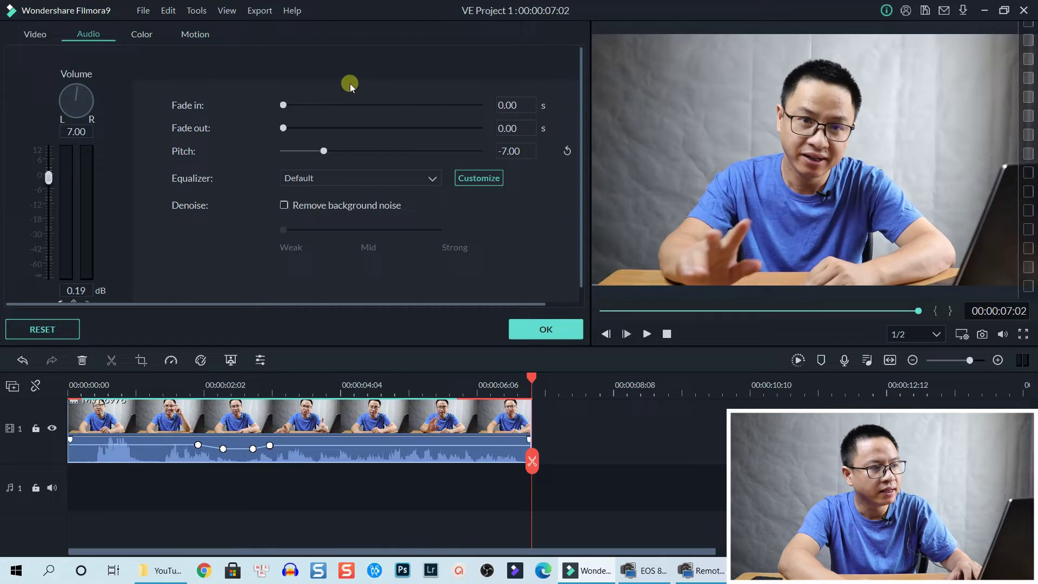
Give the clip audio a 1.00 s fade-in and a 0.75 s fade-out
drag(284, 112, 307, 129)
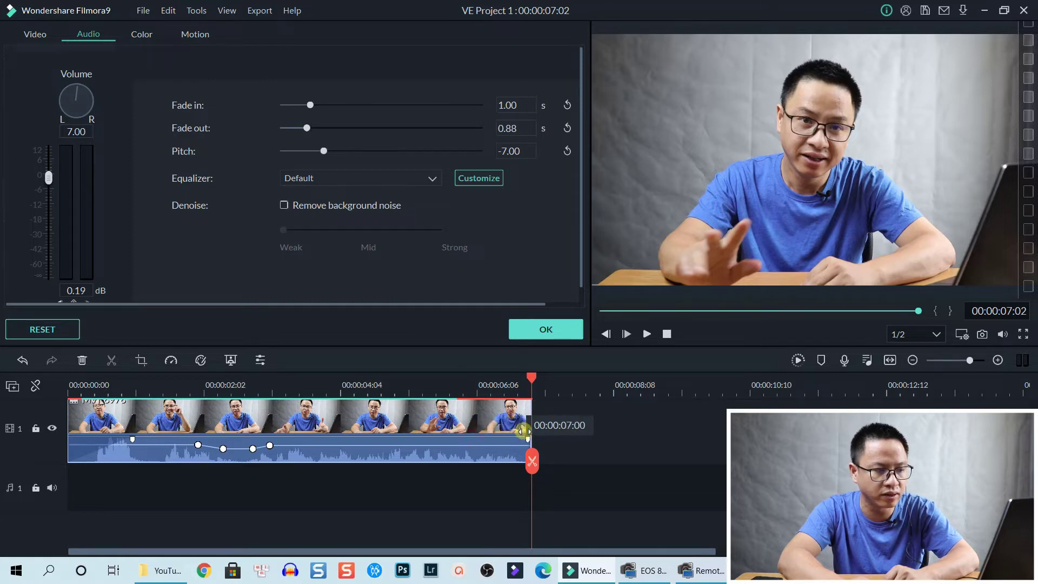
mouse_move(474, 439)
mouse_down()
mouse_move(356, 439)
mouse_move(364, 459)
mouse_move(504, 445)
mouse_move(468, 438)
mouse_move(482, 437)
mouse_up()
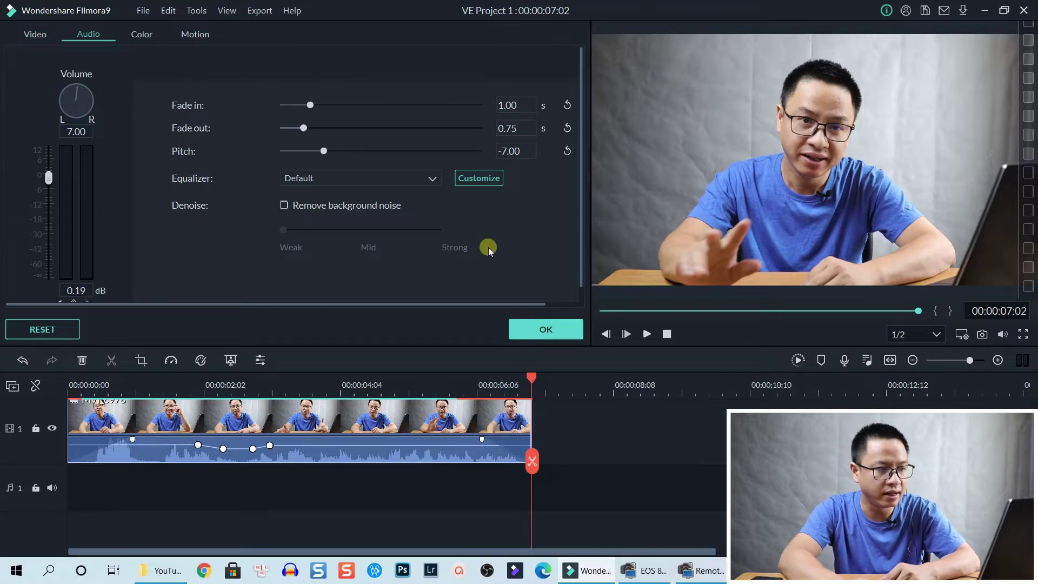
Try the 250 Hz band and browse presets in Customize Equalizer, then confirm with the Default equalizer
click(479, 180)
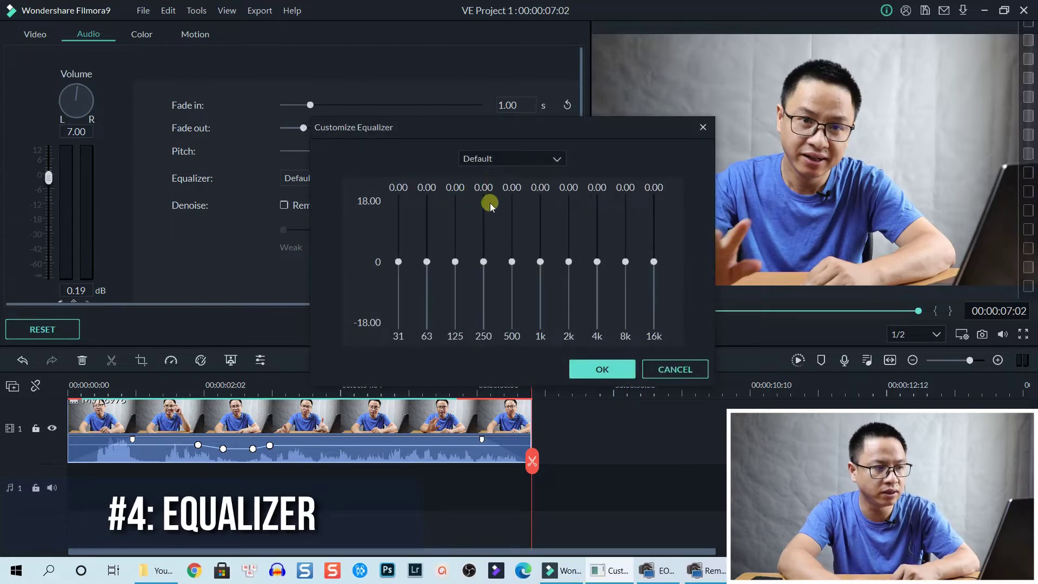
mouse_move(483, 262)
mouse_down()
mouse_move(481, 274)
mouse_move(483, 261)
mouse_up()
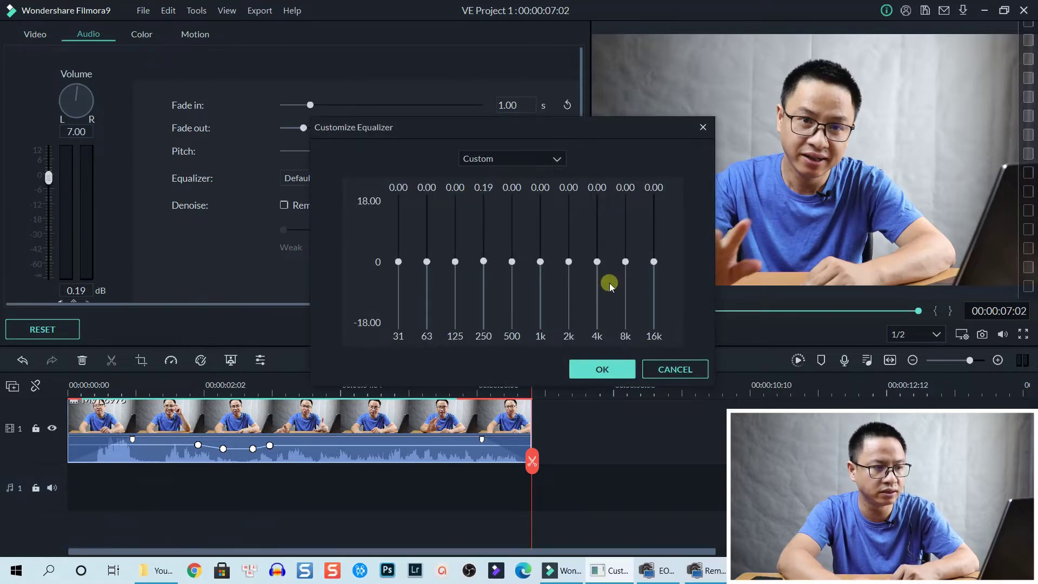
click(547, 162)
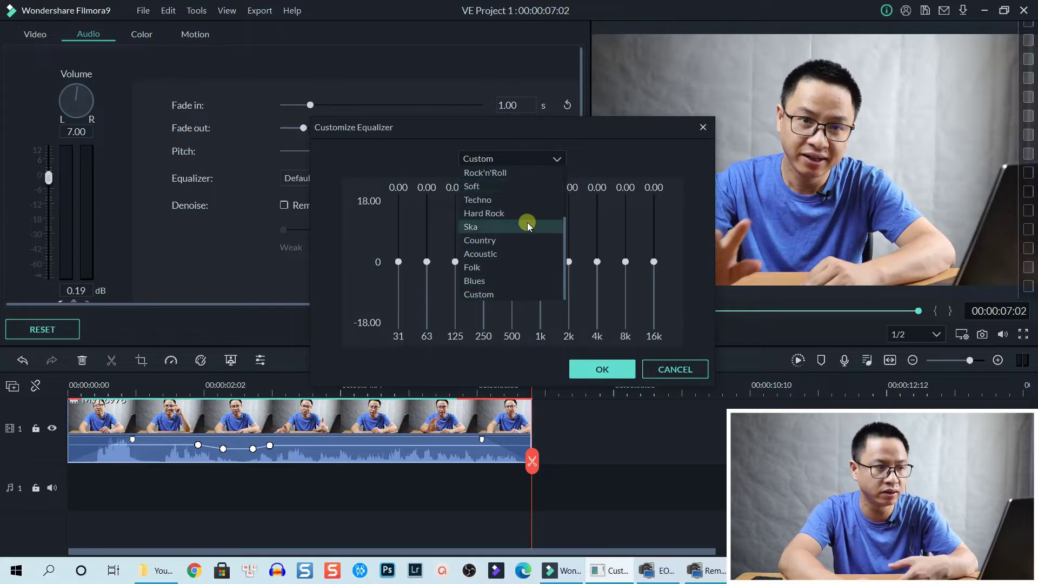
click(602, 370)
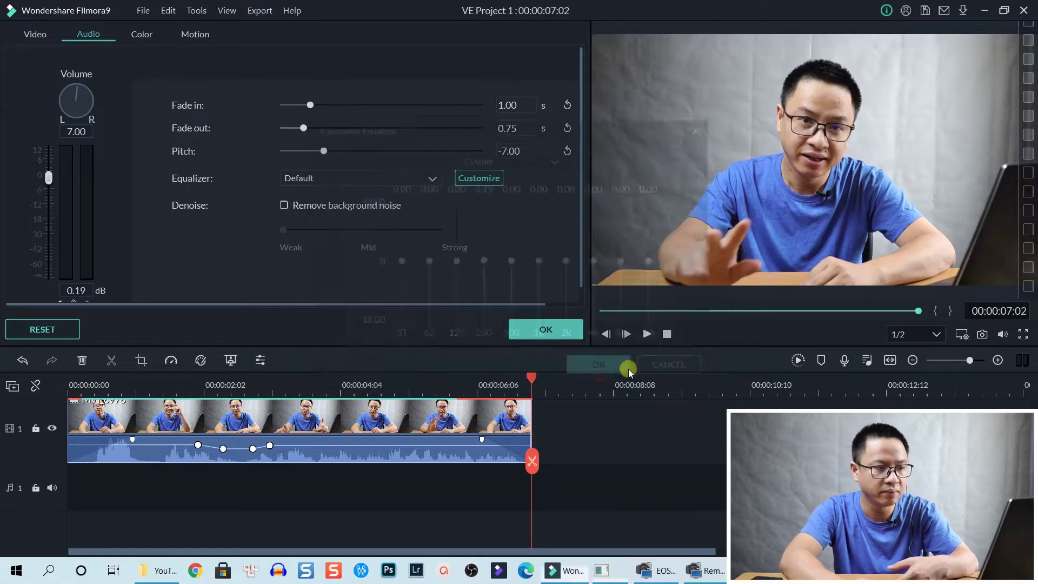
Apply the audio edits, select the Two_of_Us music clip, and collapse and re-expand Shared Media
click(531, 330)
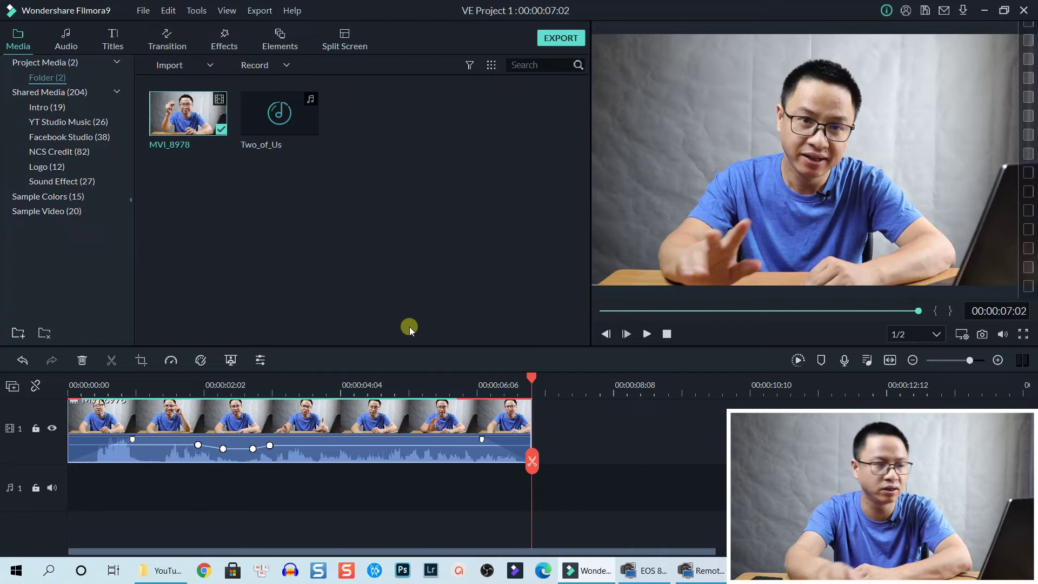
click(307, 129)
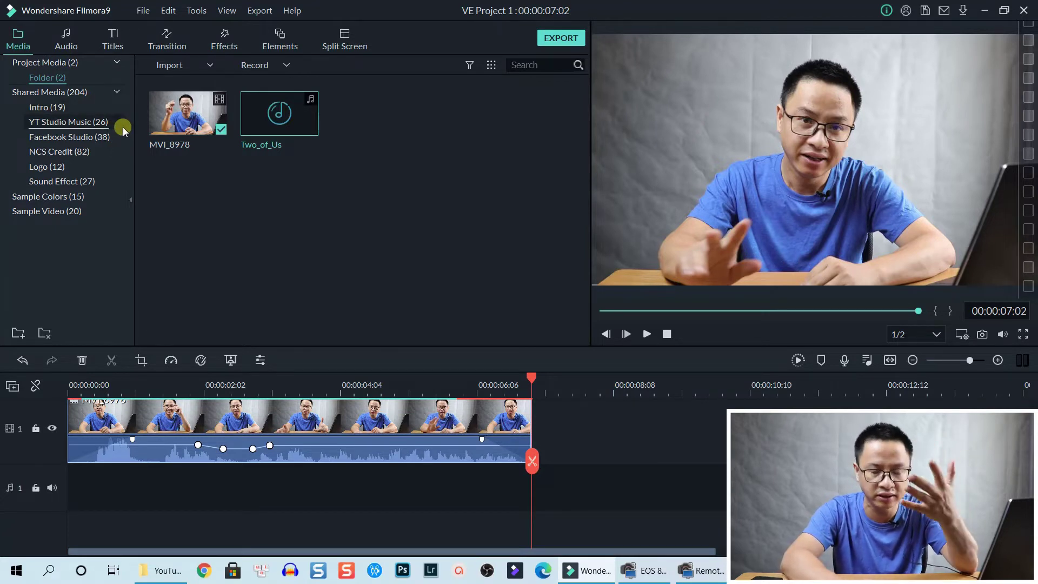
click(32, 93)
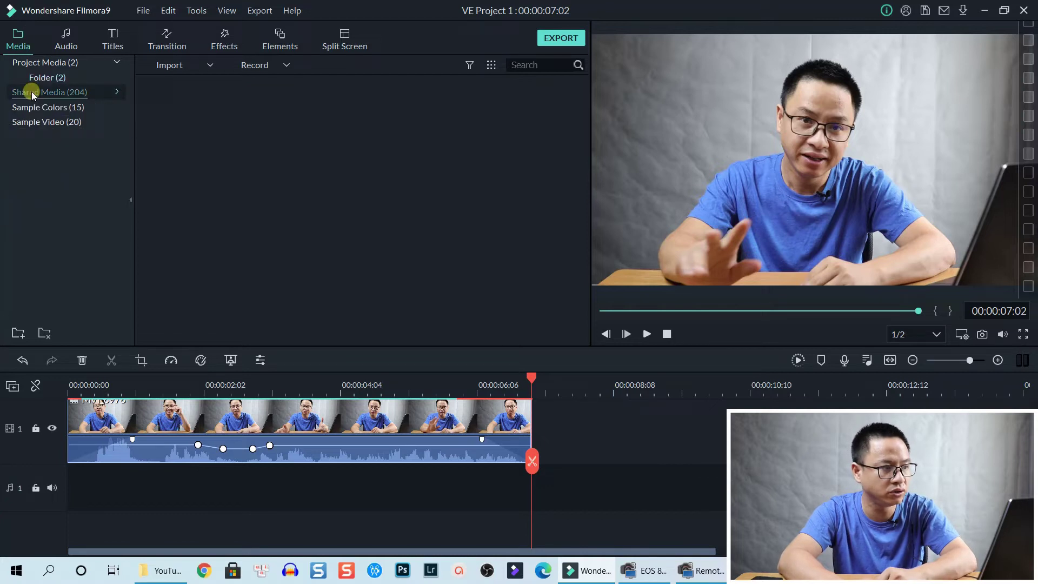
click(113, 94)
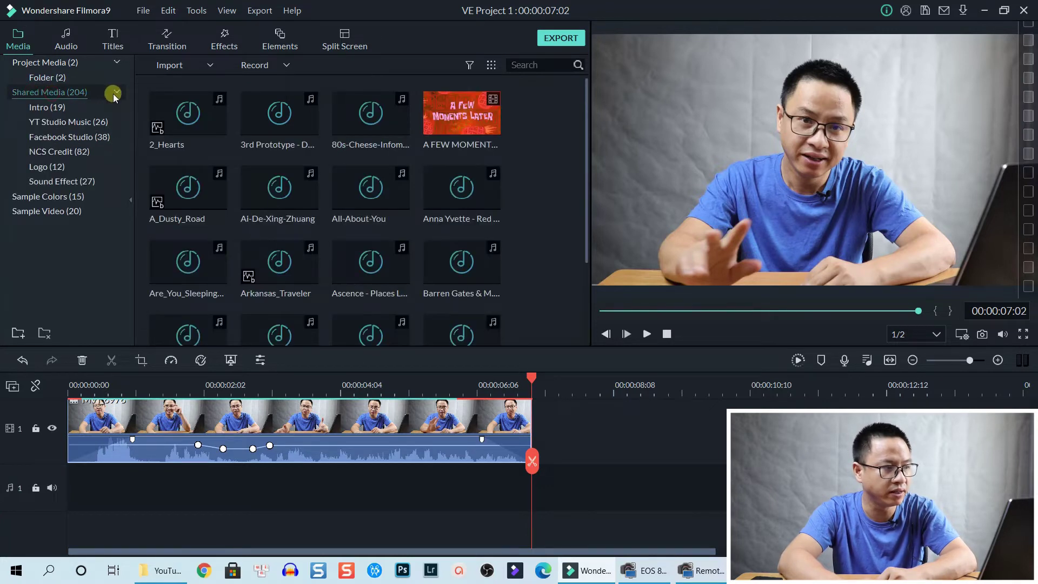
Browse the Sound Effect, Intro, Facebook Studio and NCS Credit folders, ending in YT Studio Music (26 tracks)
click(43, 181)
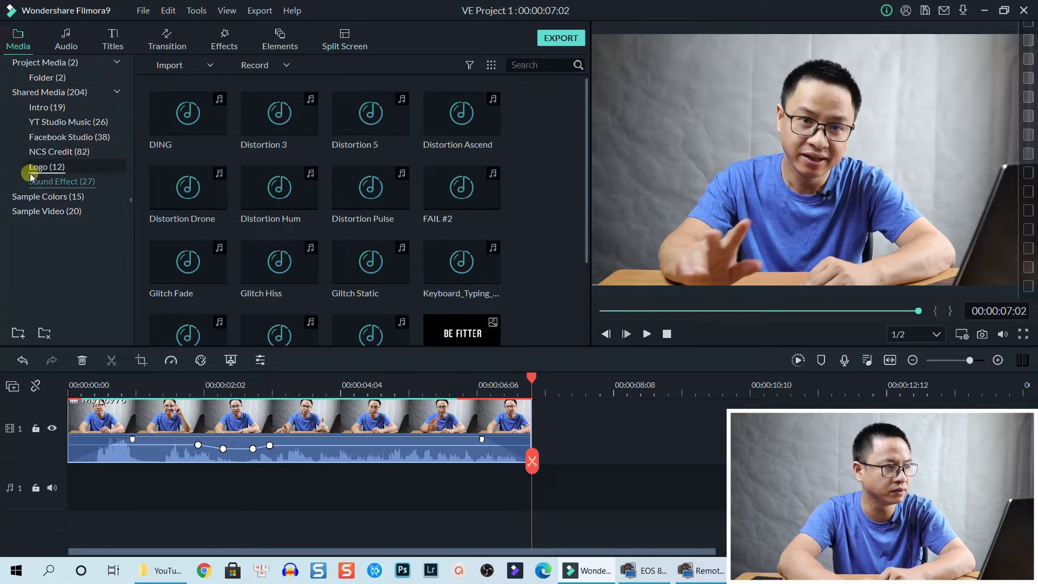
click(65, 94)
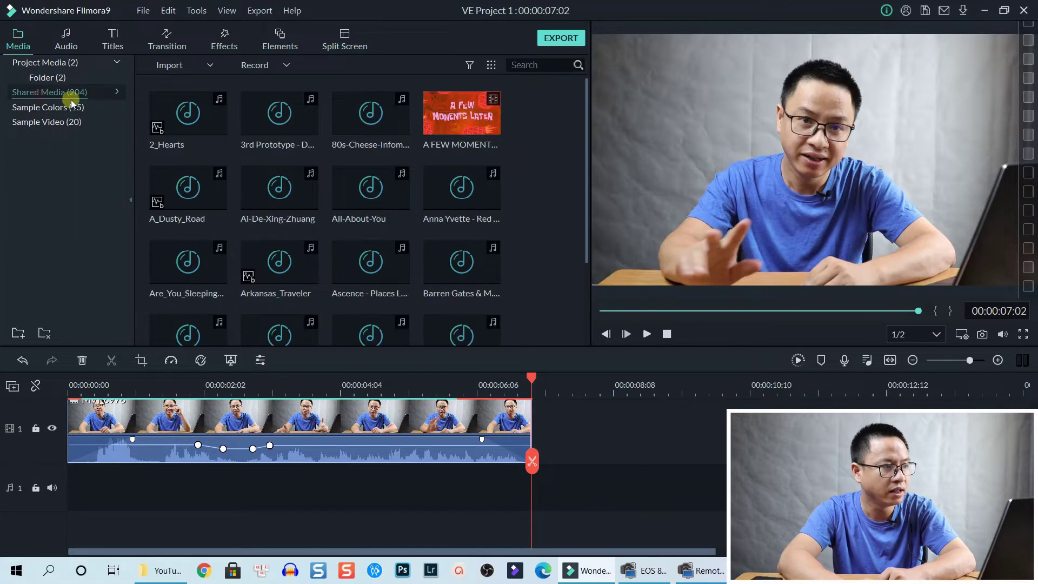
click(43, 95)
click(38, 109)
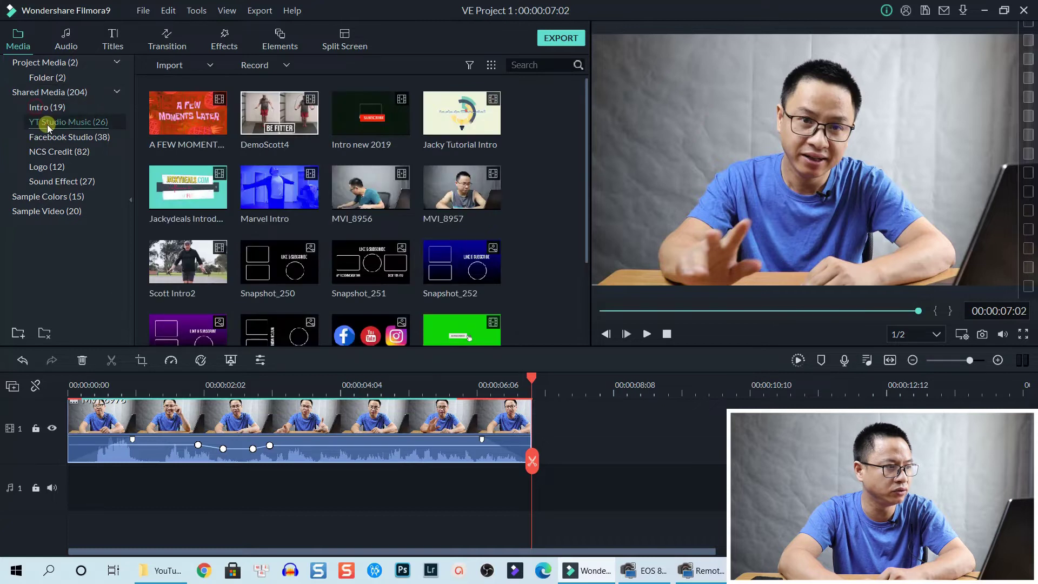
click(57, 123)
click(57, 137)
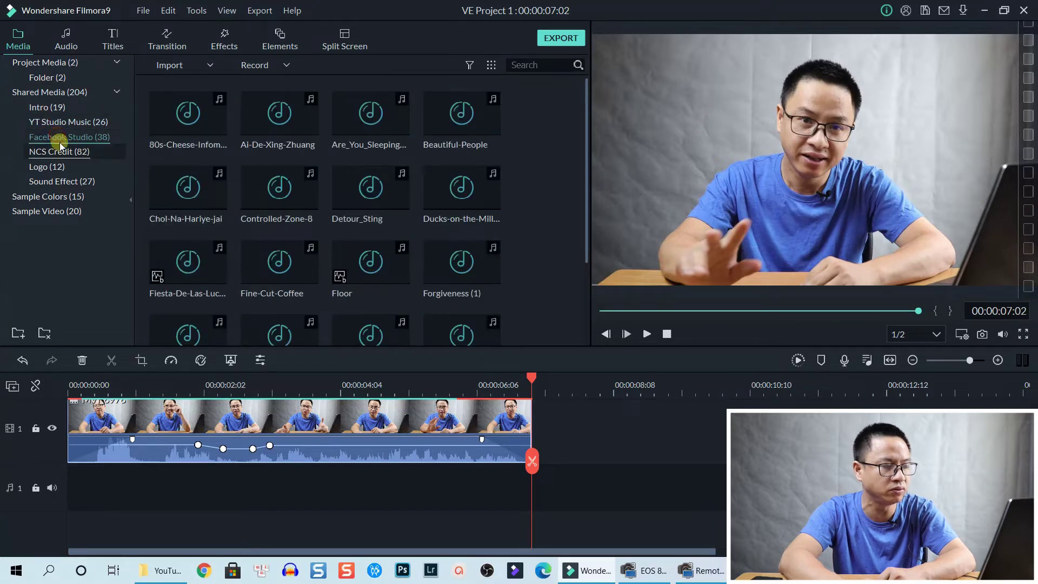
click(62, 152)
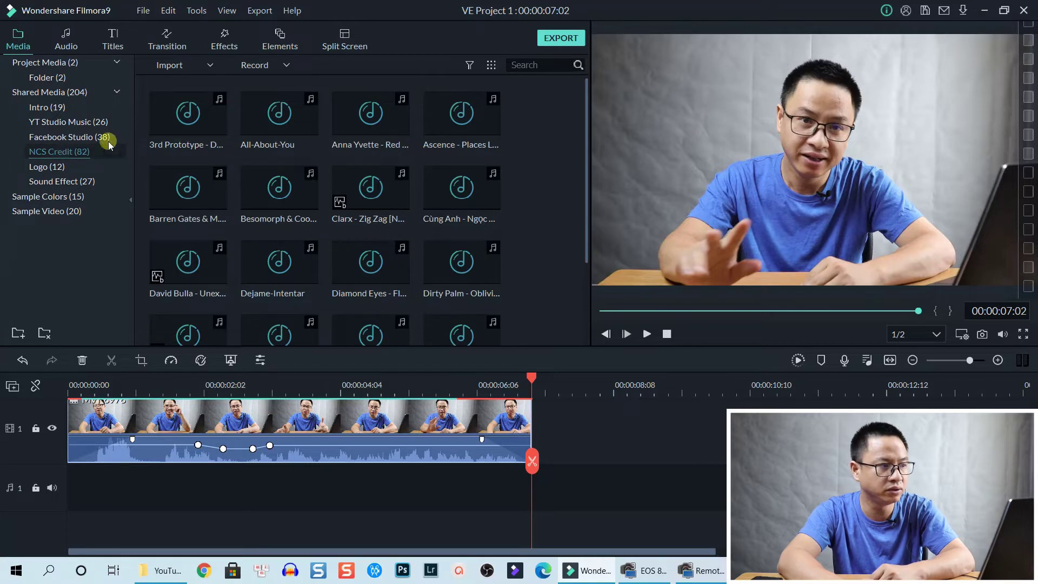
click(59, 122)
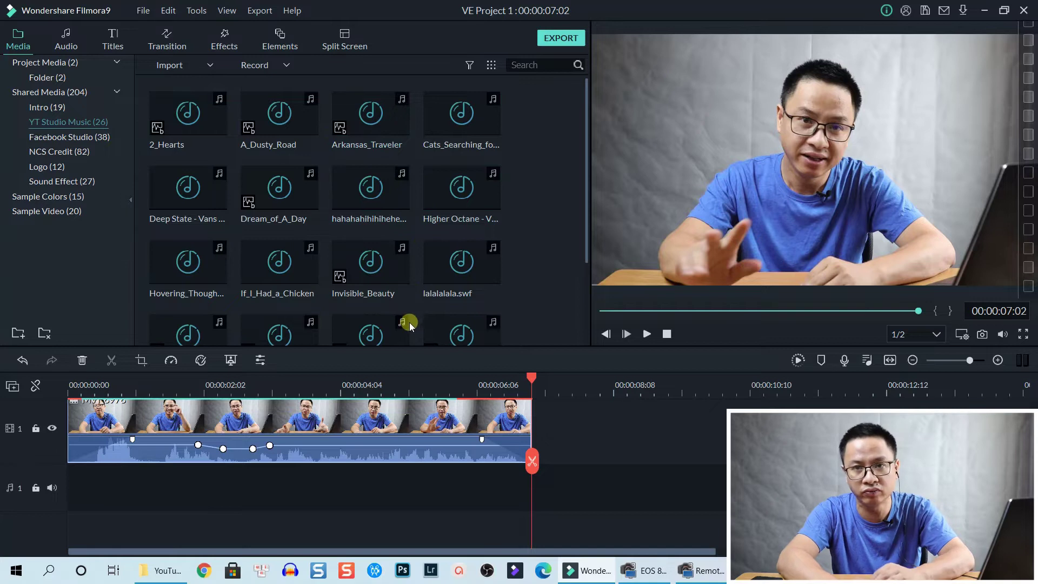
Import Two_of_Us.mp3 from the YouTube Library folder into Filmora's YT Studio Music folder
click(177, 579)
click(527, 399)
click(403, 229)
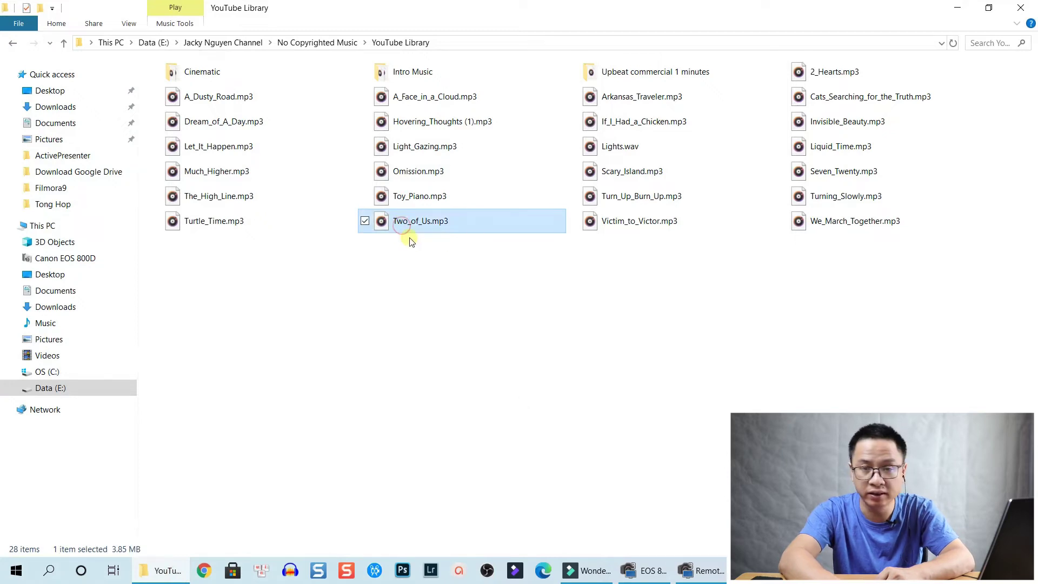
drag(419, 223, 524, 215)
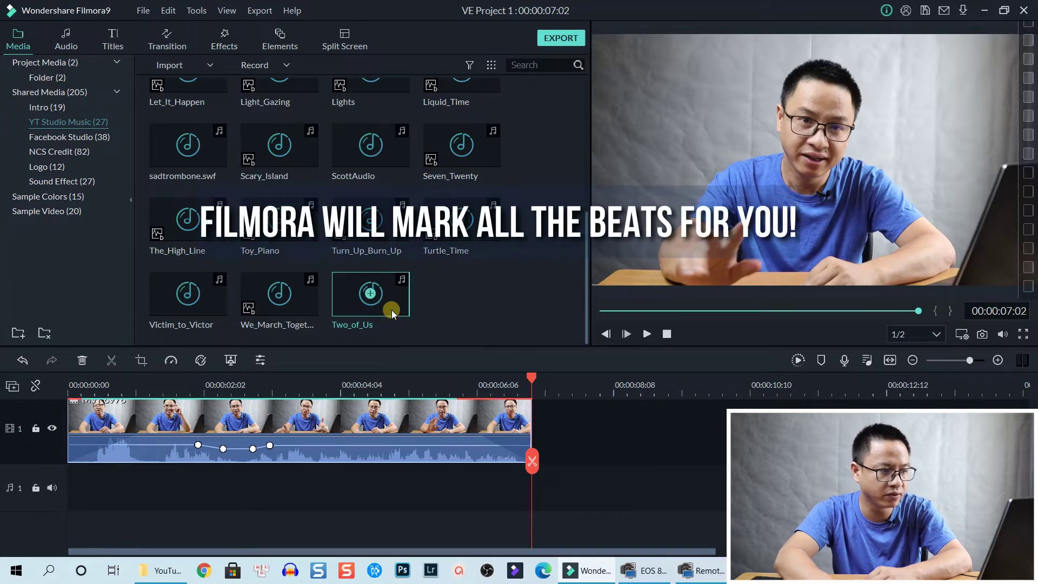
Run Beat Detection on Two_of_Us, then set Beat Options to mark all beats with offset 2
right_click(358, 312)
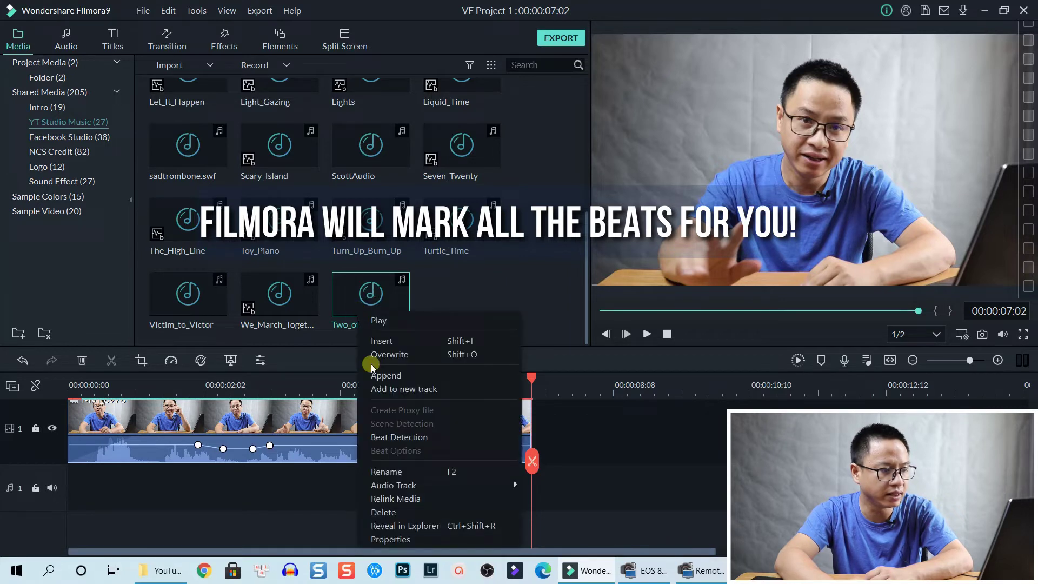
click(415, 439)
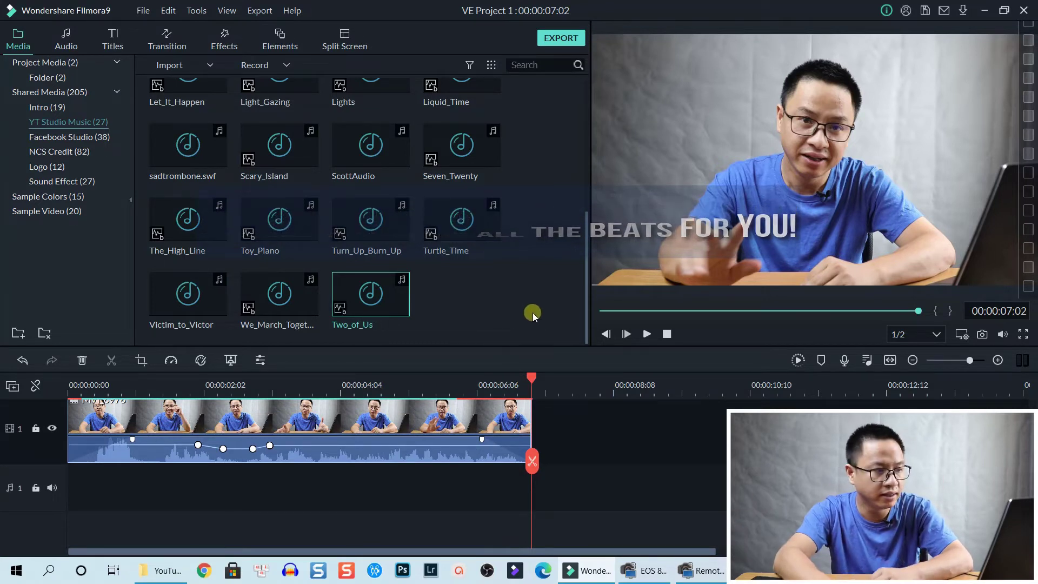
right_click(364, 311)
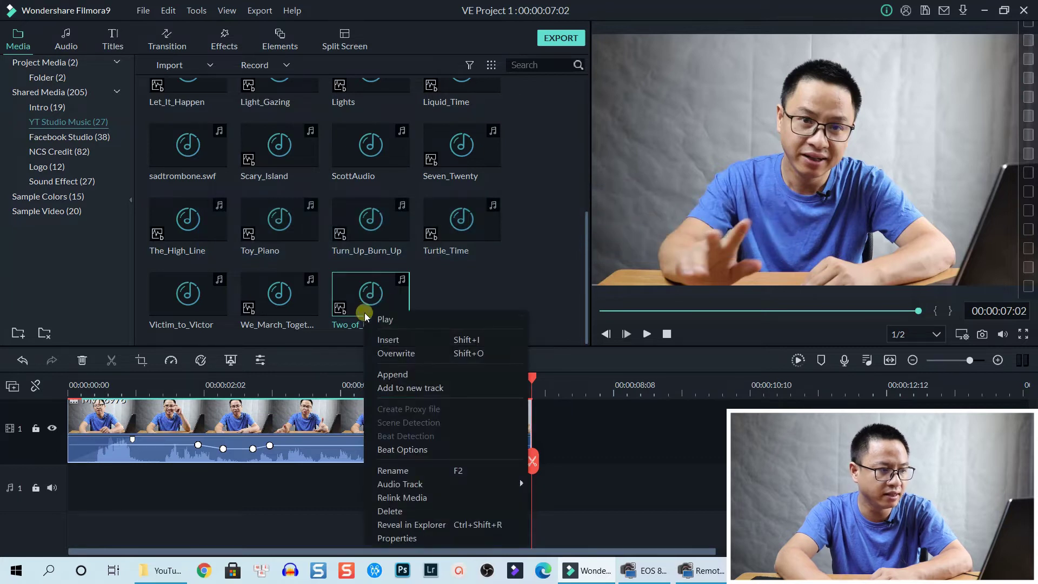
click(403, 450)
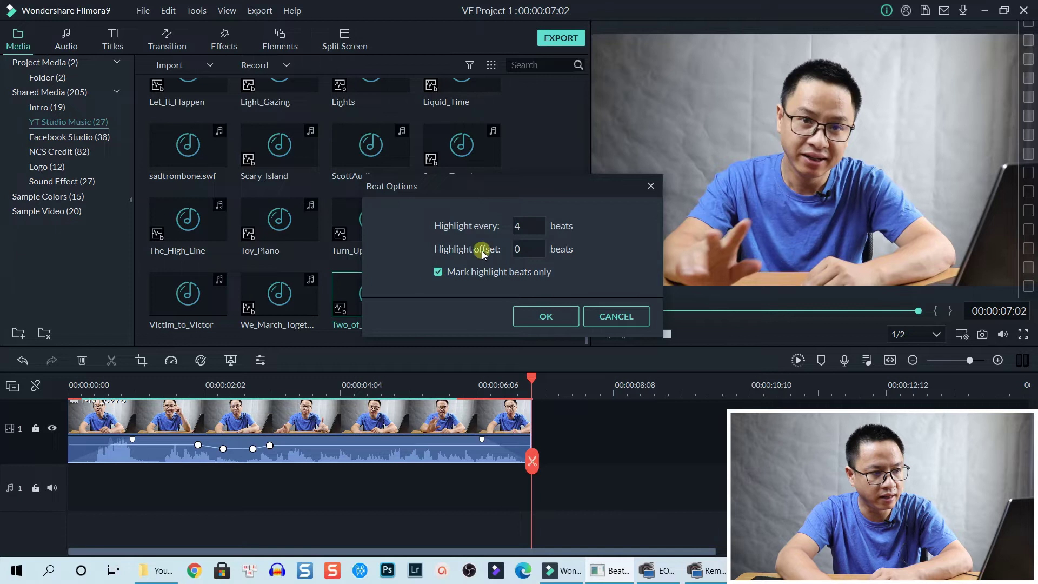
click(438, 272)
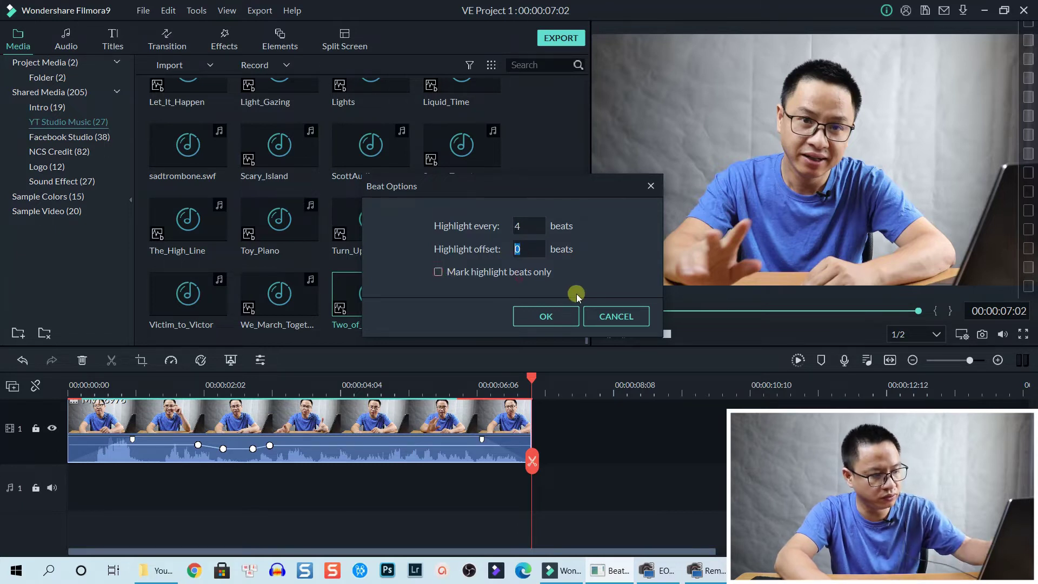
text(2)
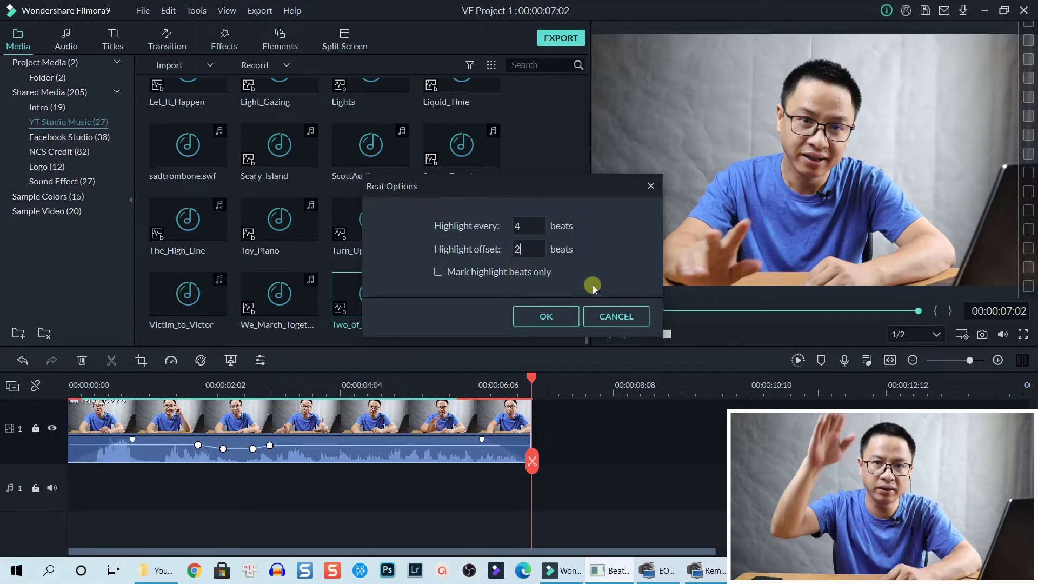
click(557, 316)
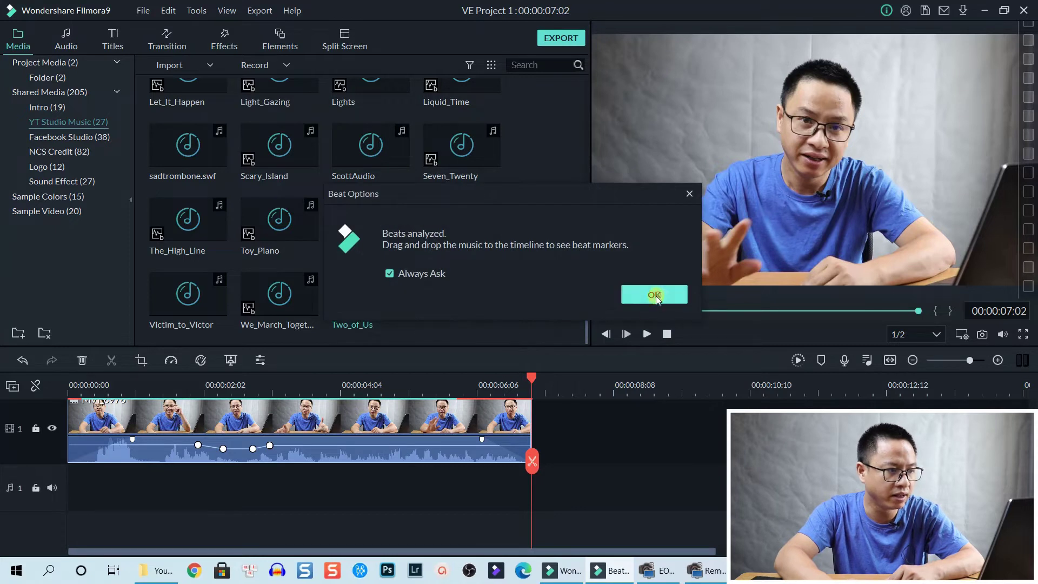
click(655, 295)
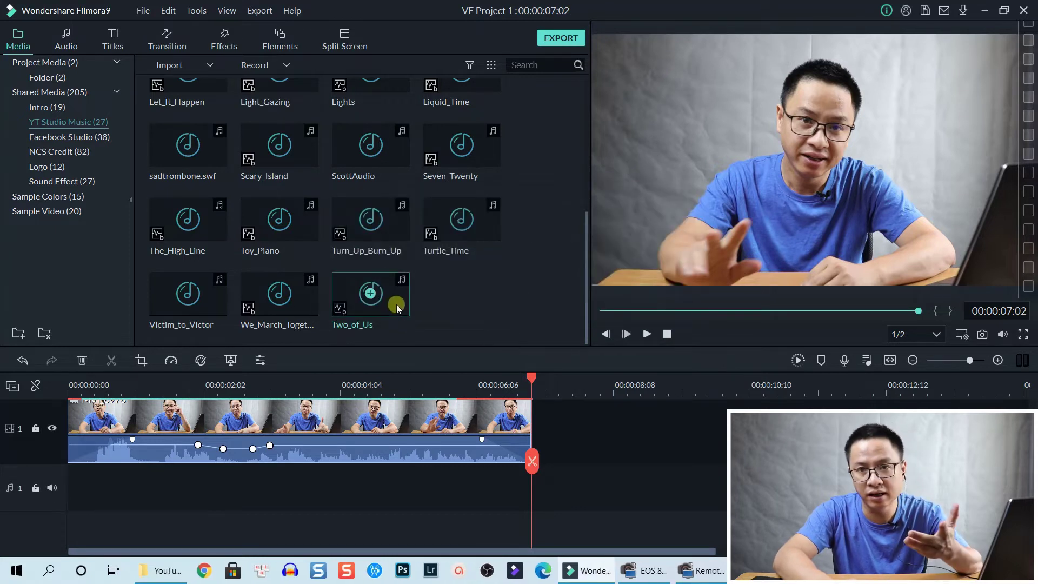
drag(398, 308, 55, 489)
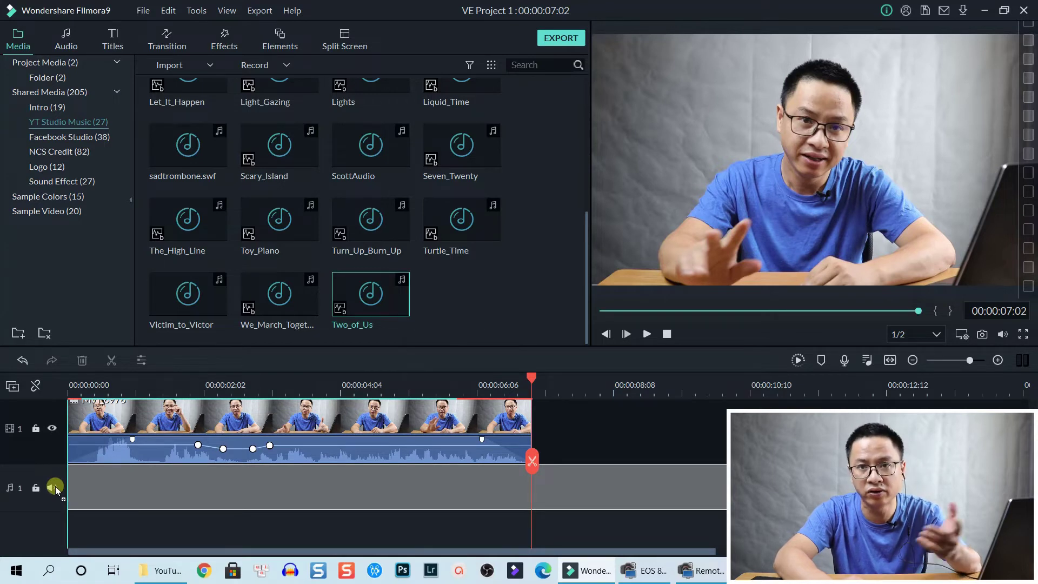
drag(56, 490, 56, 490)
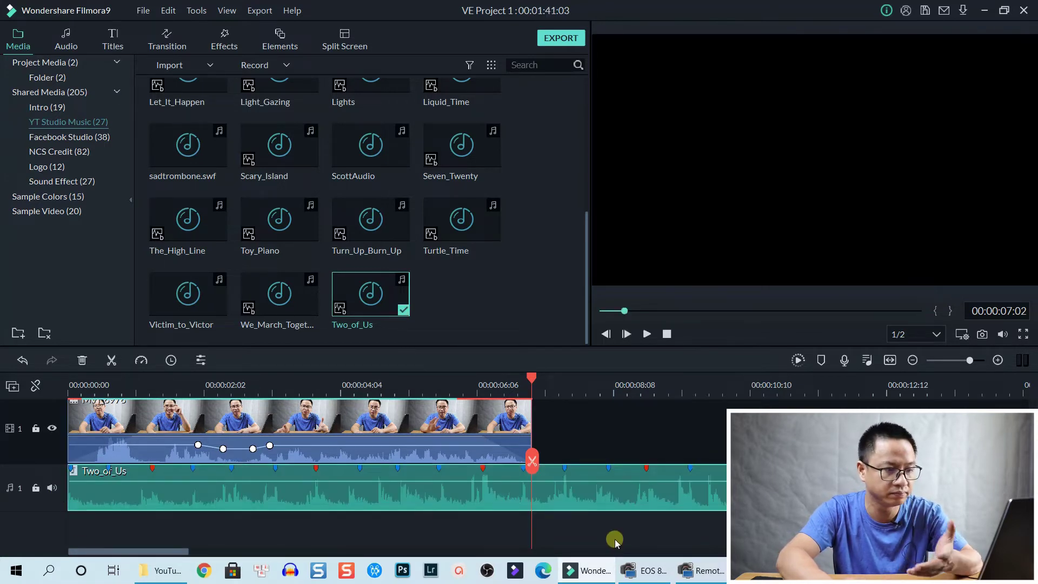
click(71, 384)
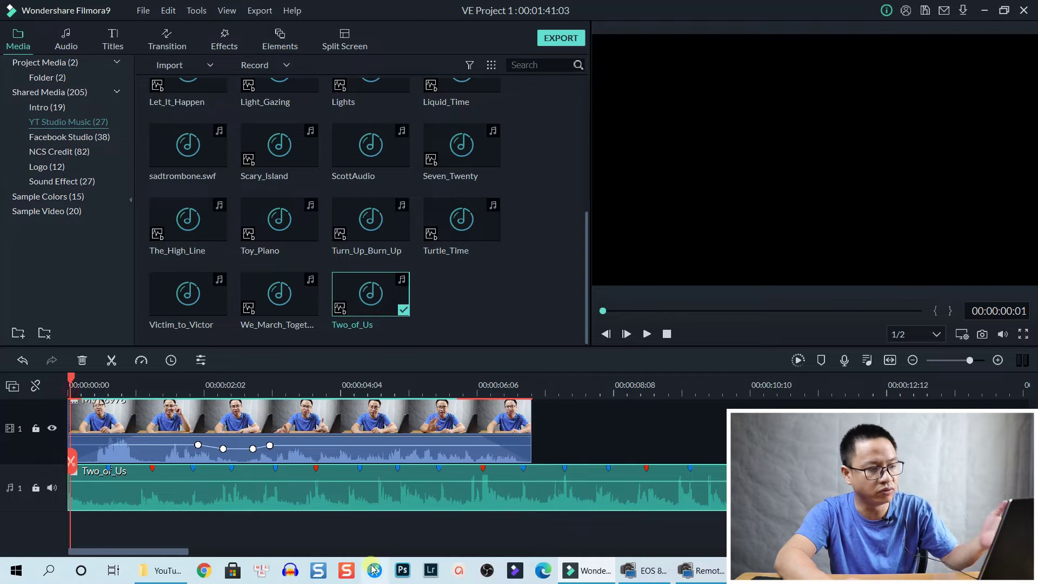
click(265, 435)
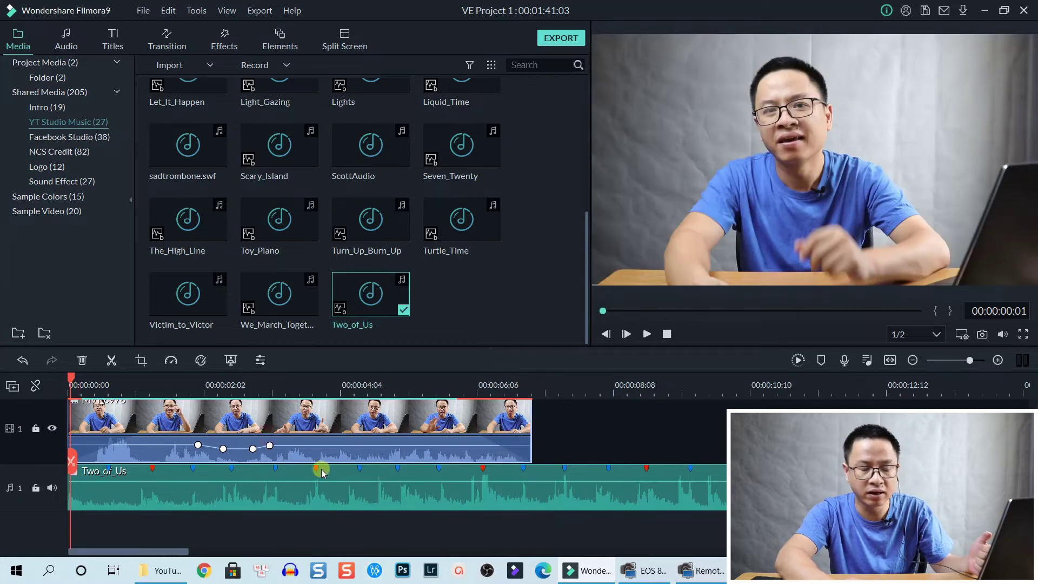
click(193, 498)
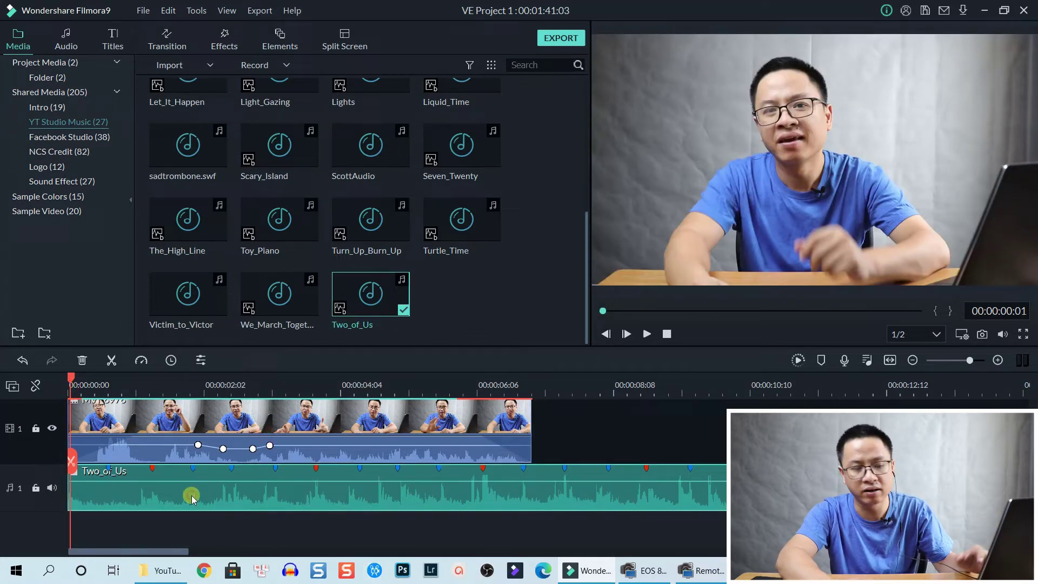
key(space)
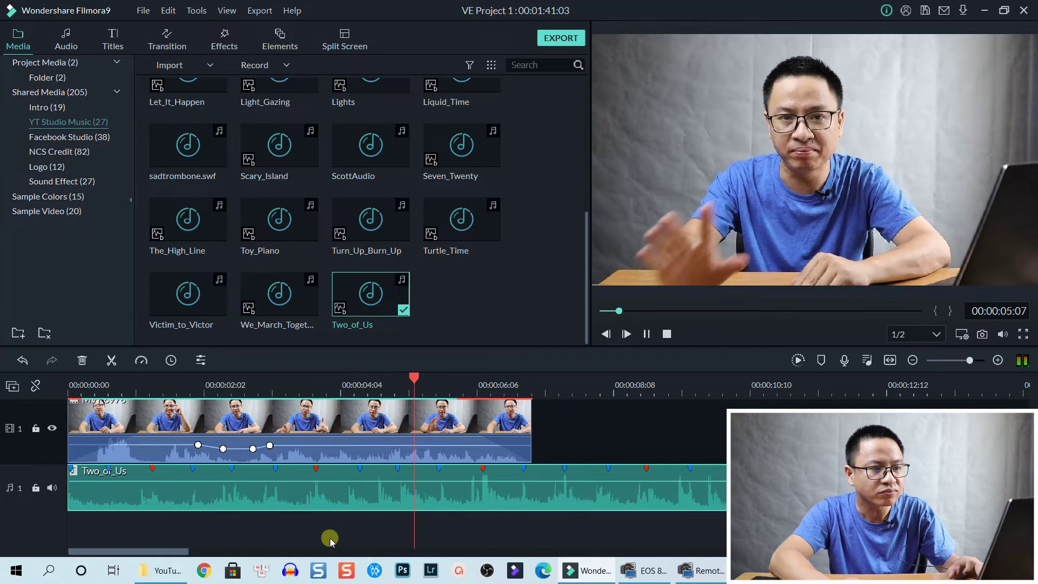
key(space)
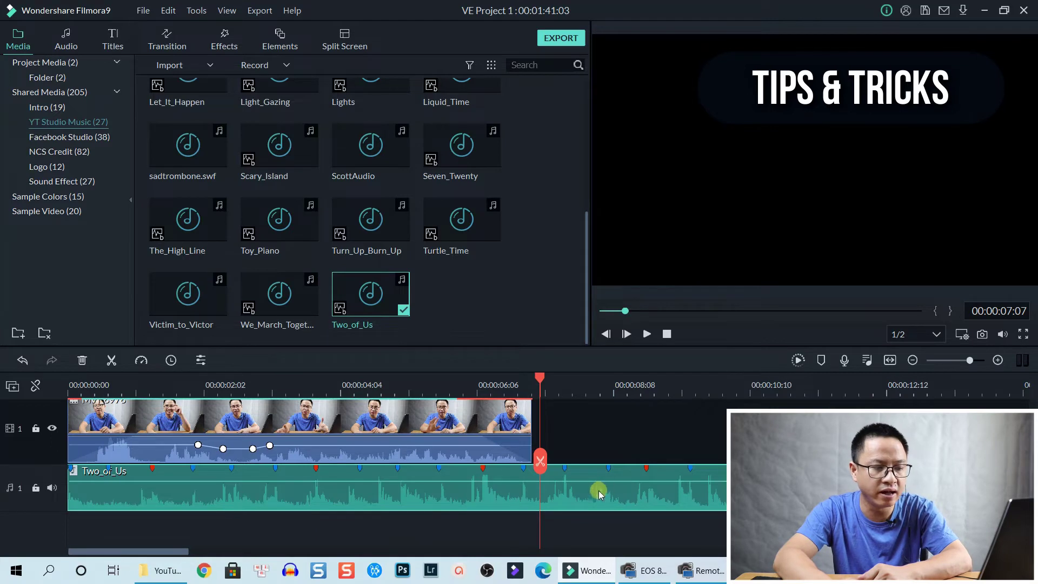
Lower Two_of_Us's volume to about -16.93 dB and play from the start to check it under the speech
mouse_move(619, 488)
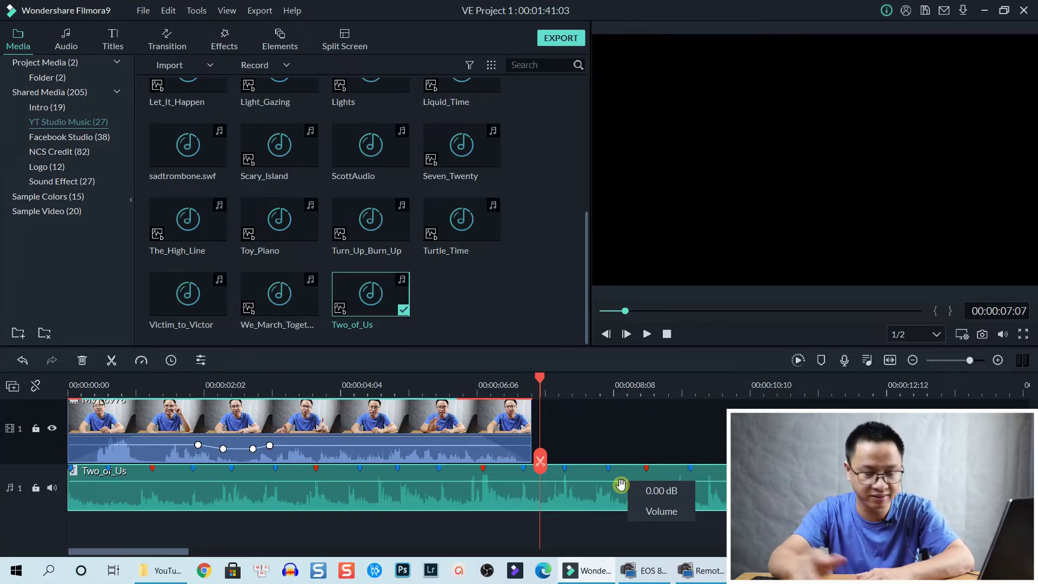
click(204, 427)
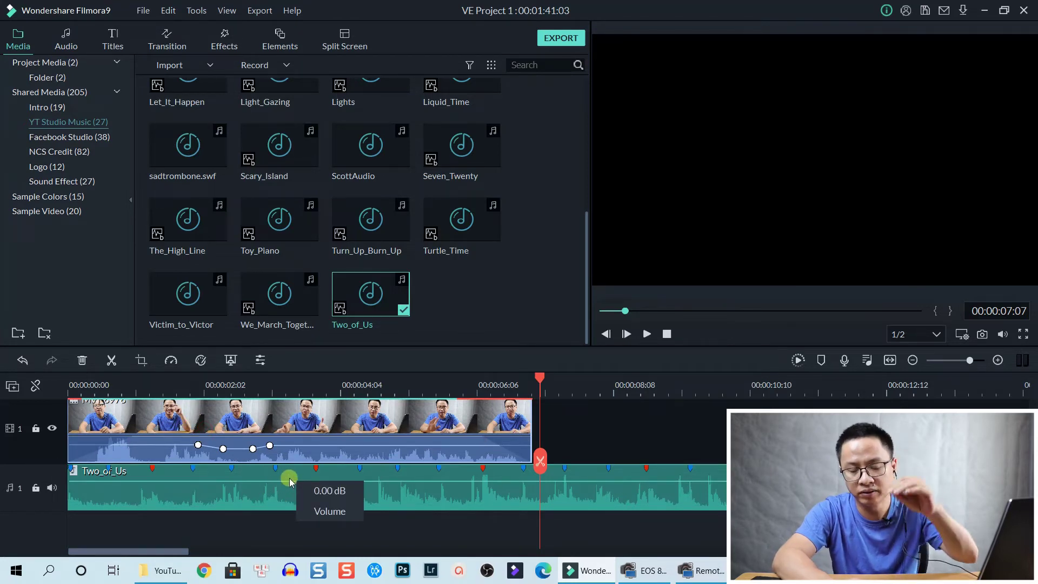
drag(293, 481, 276, 496)
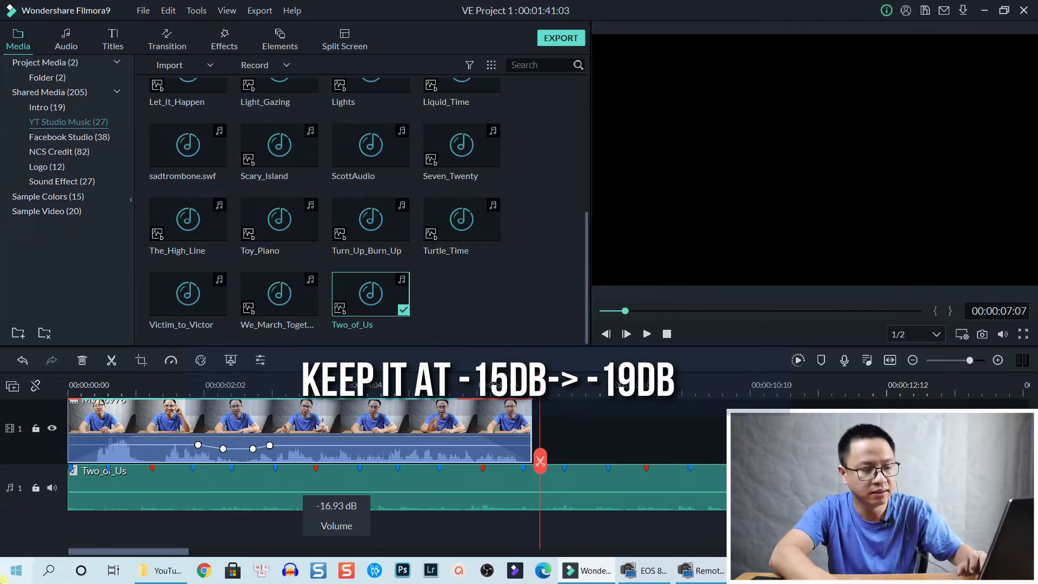
click(109, 385)
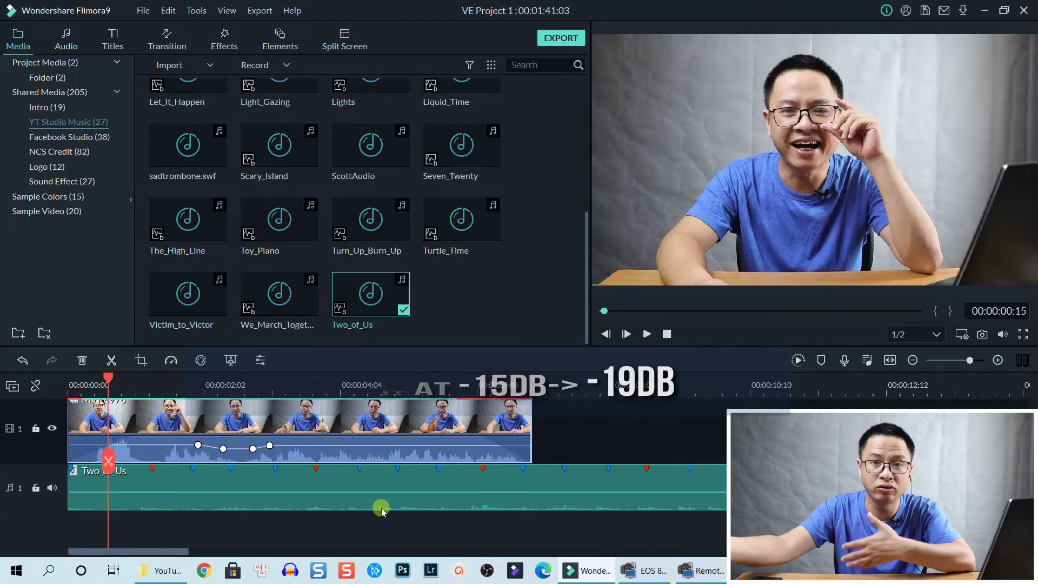
key(space)
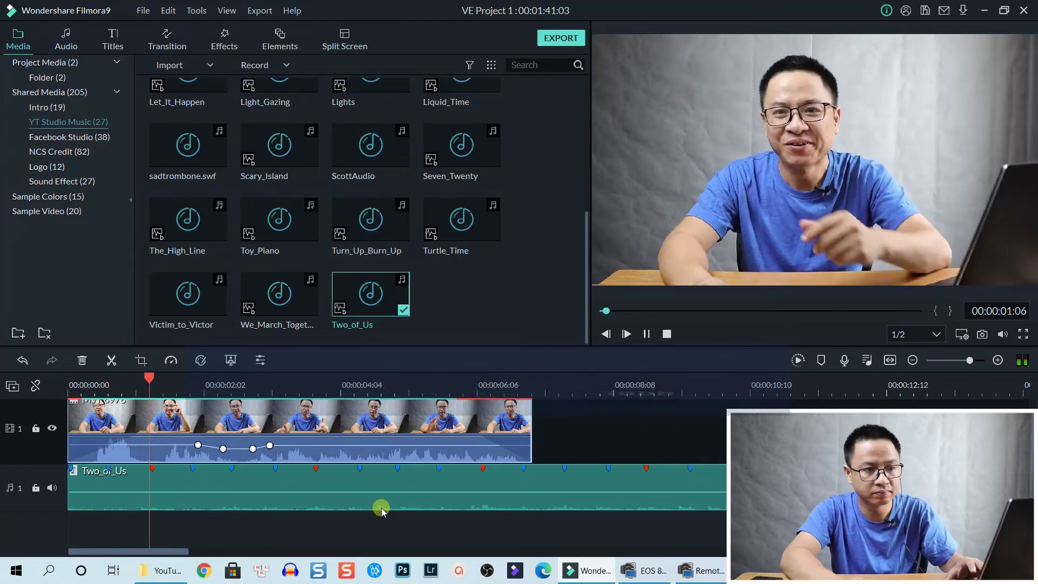
key(space)
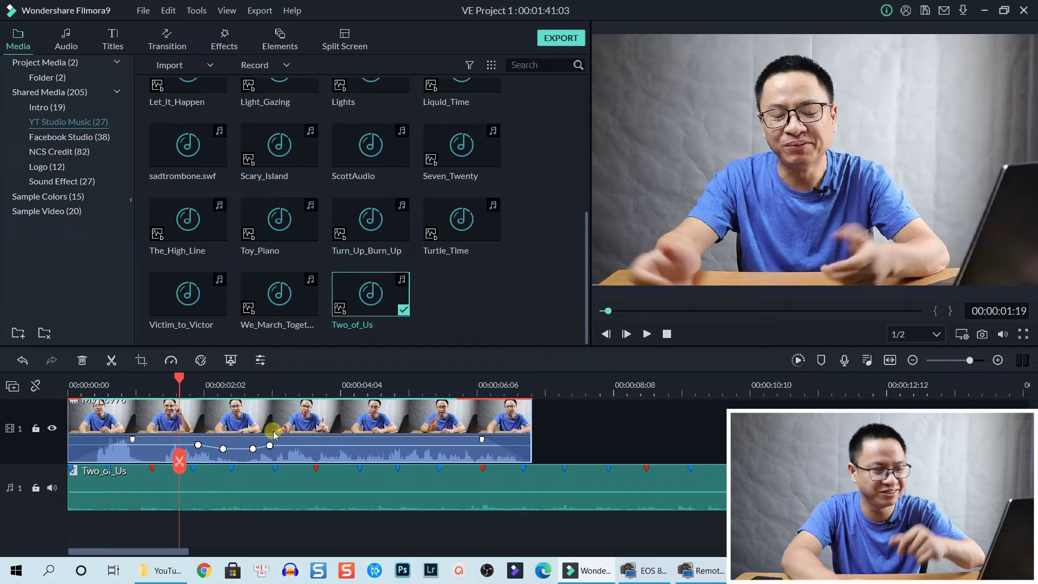
Reset the video clip's pitch, fade in and fade out to 0.00 and its equalizer to Default
double_click(274, 433)
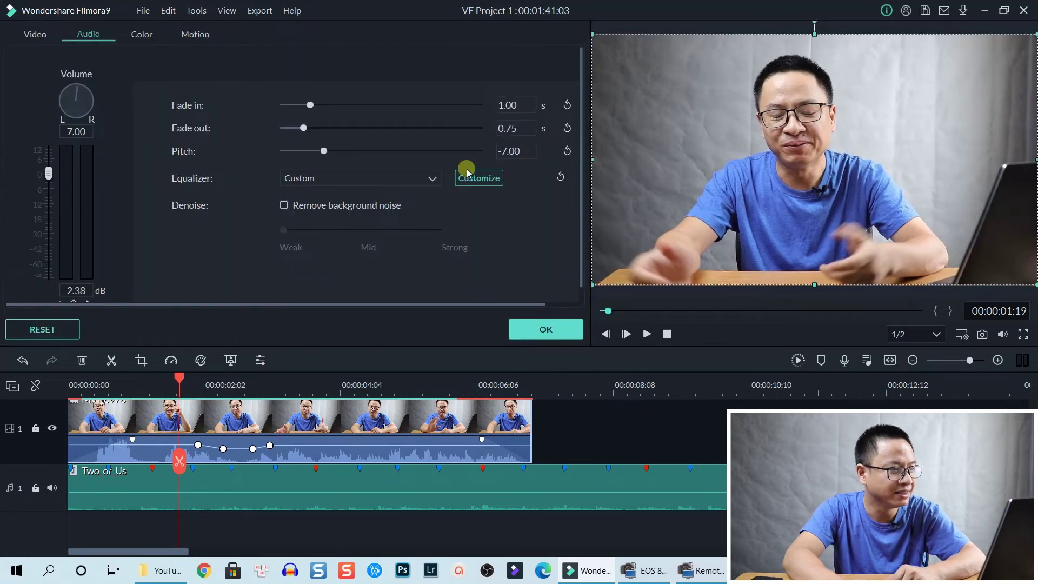
click(566, 151)
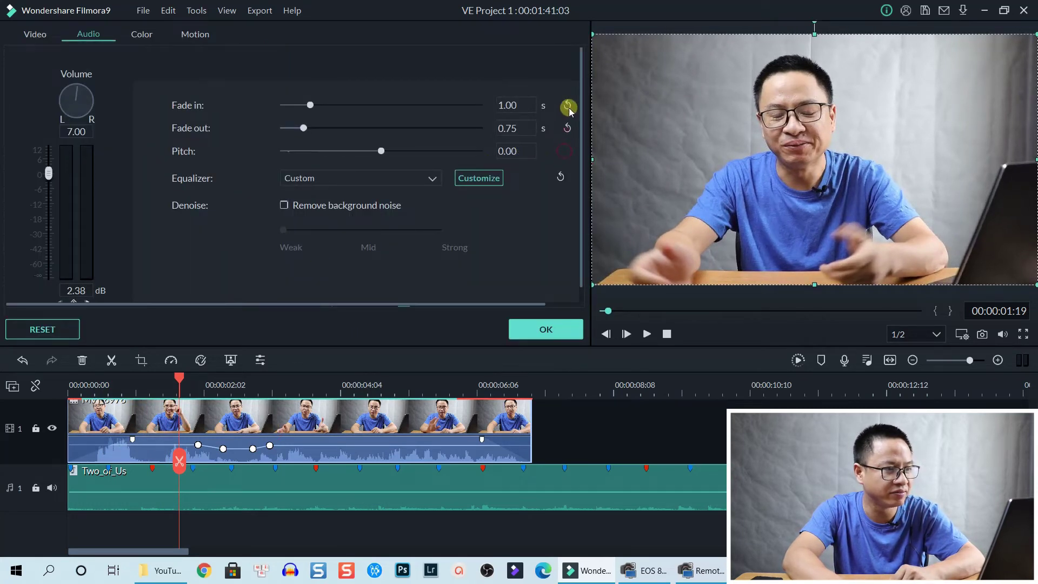
click(568, 107)
click(567, 128)
click(560, 176)
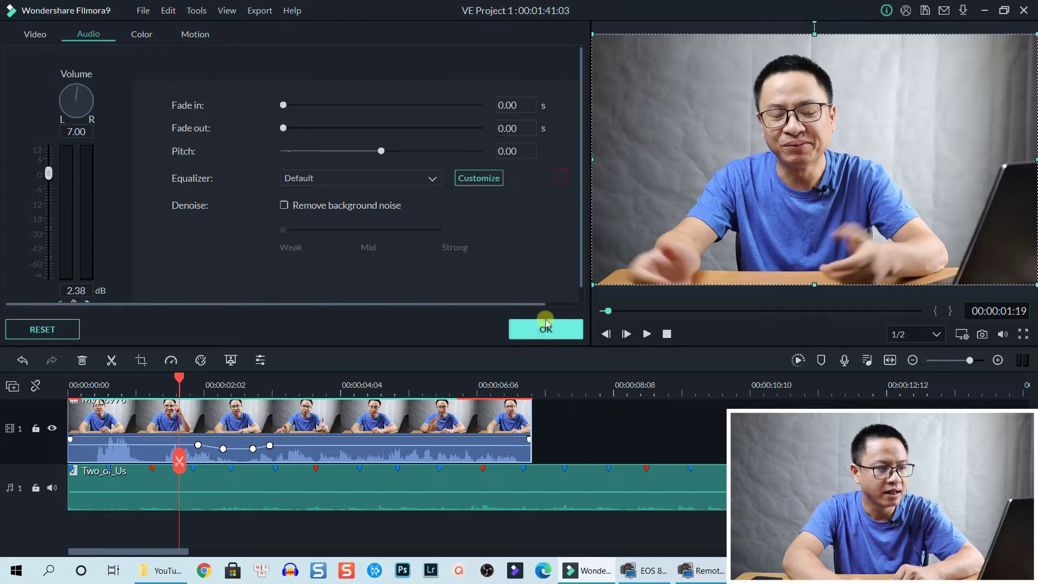
click(546, 323)
mouse_move(581, 562)
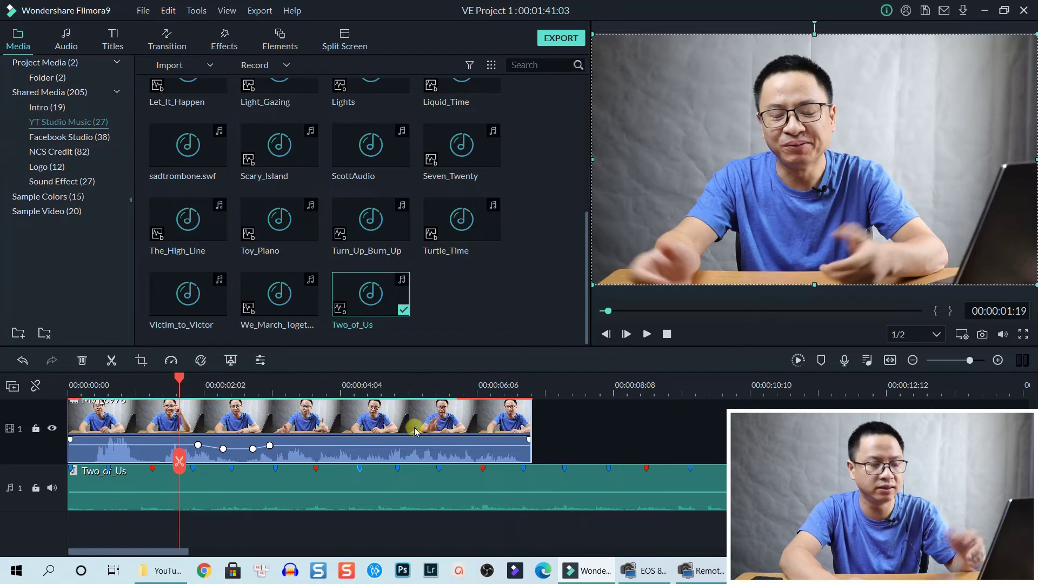
Set the Windows speaker volume to about 60
click(670, 431)
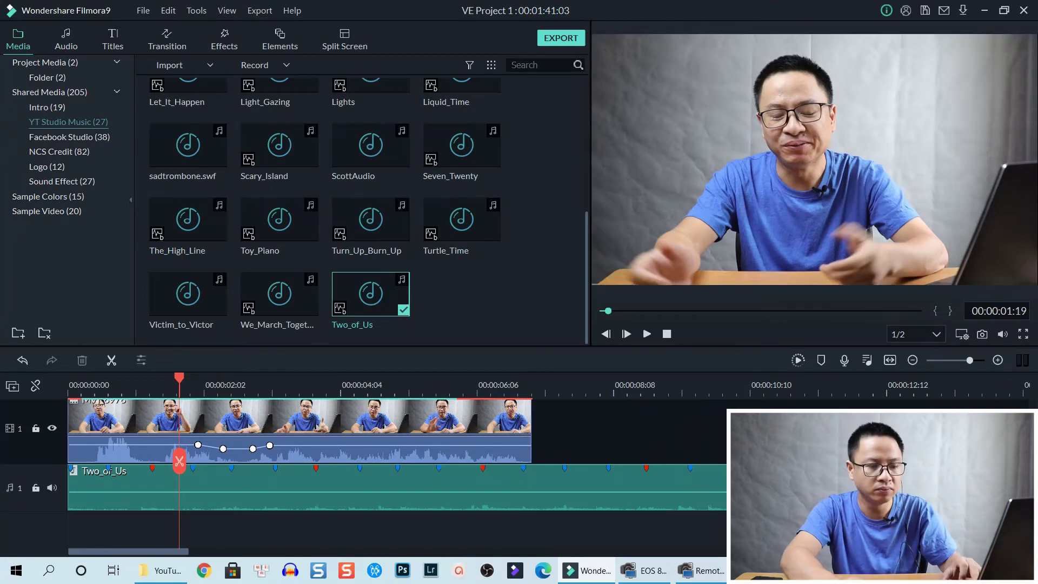
click(872, 571)
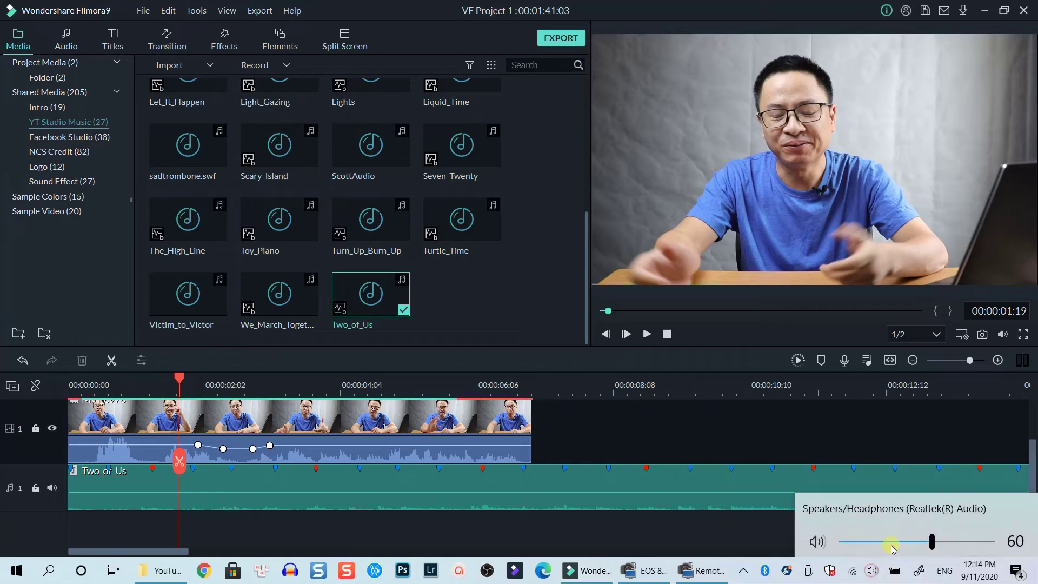
mouse_move(933, 540)
mouse_down()
mouse_move(995, 539)
mouse_move(931, 537)
mouse_up()
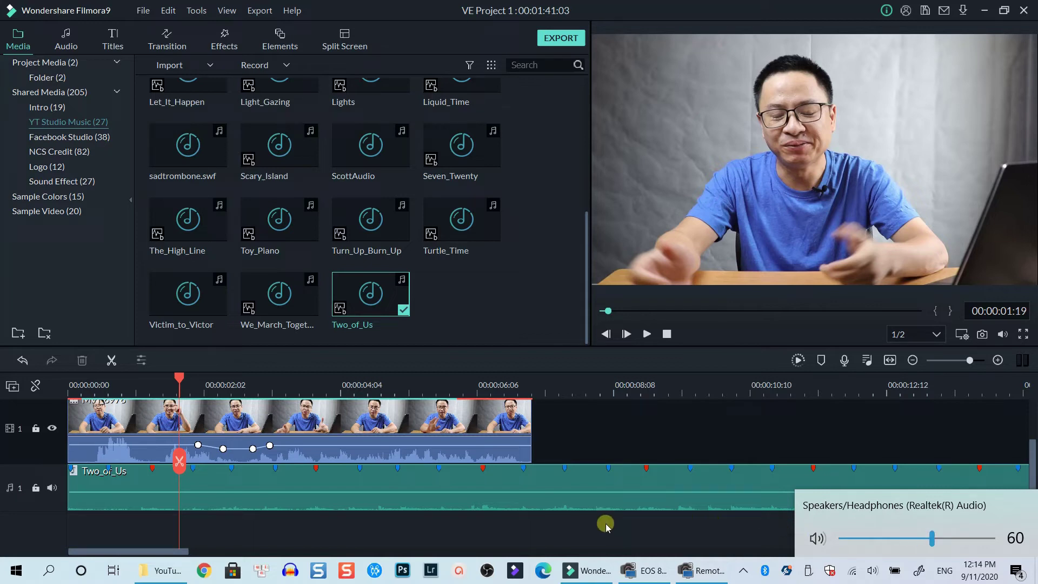
click(625, 505)
Play the project briefly to preview the mix, then stop
key(space)
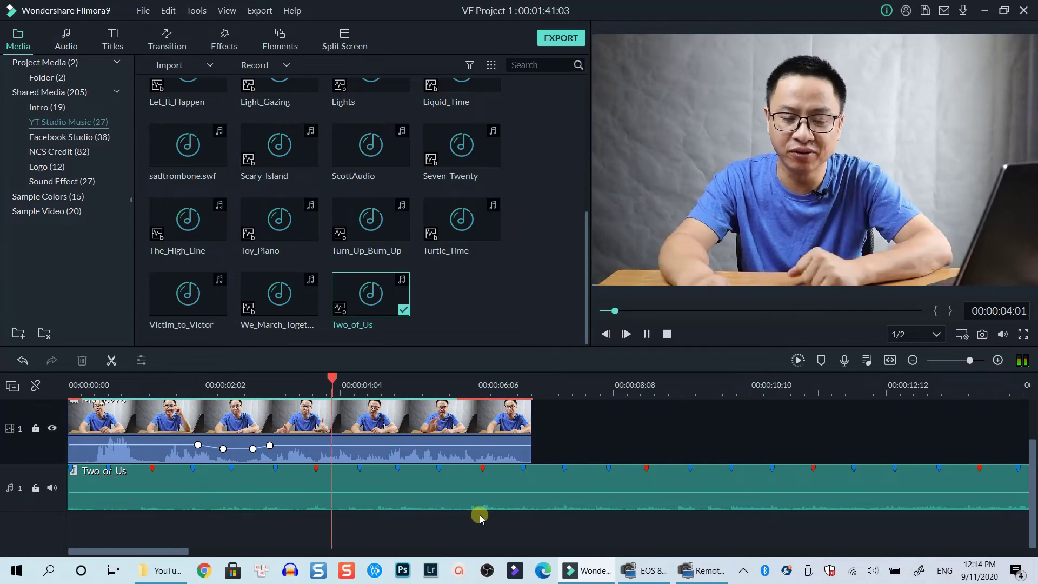
key(space)
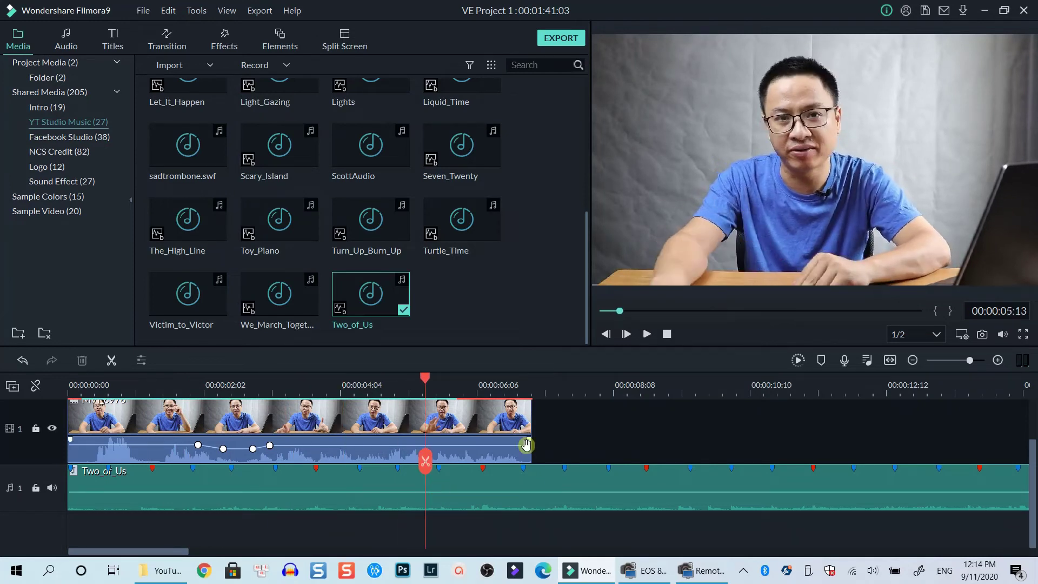
mouse_move(479, 505)
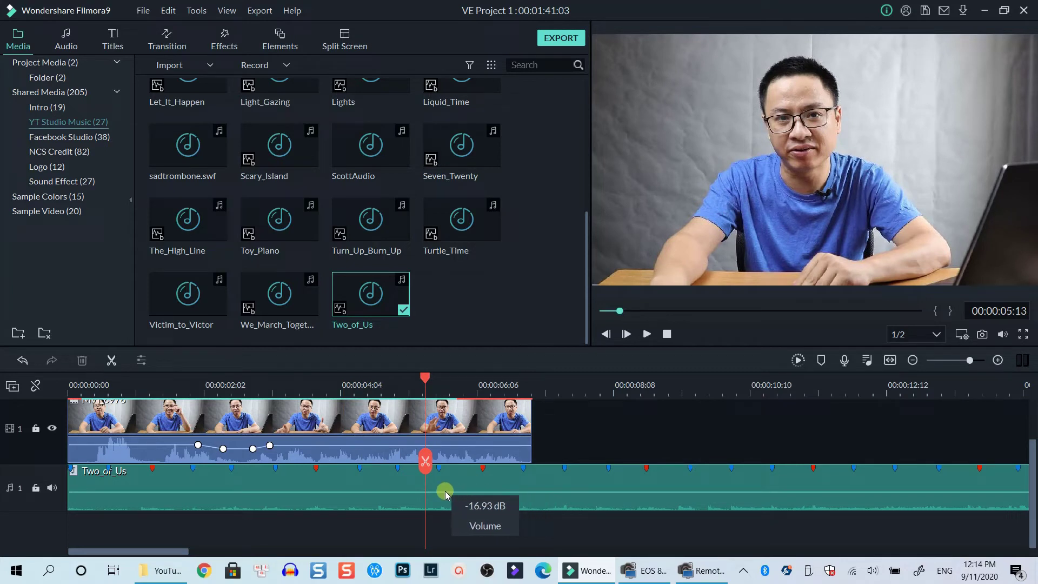
Give Two_of_Us a custom equalizer: 31 Hz at -9.47, 63 Hz at -6.06, 4k at -7.96, 2k slightly lowered
click(383, 483)
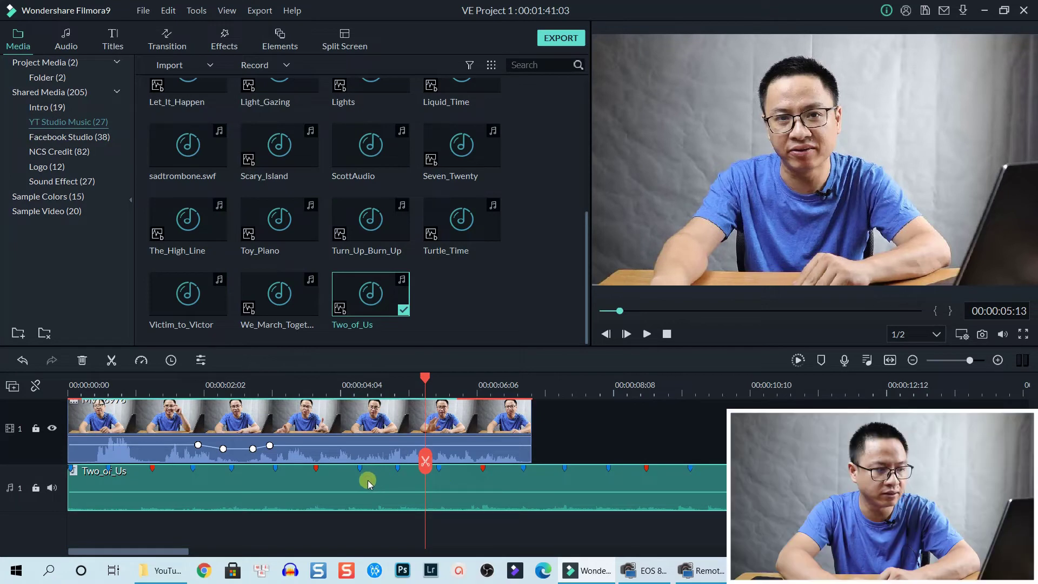
double_click(368, 483)
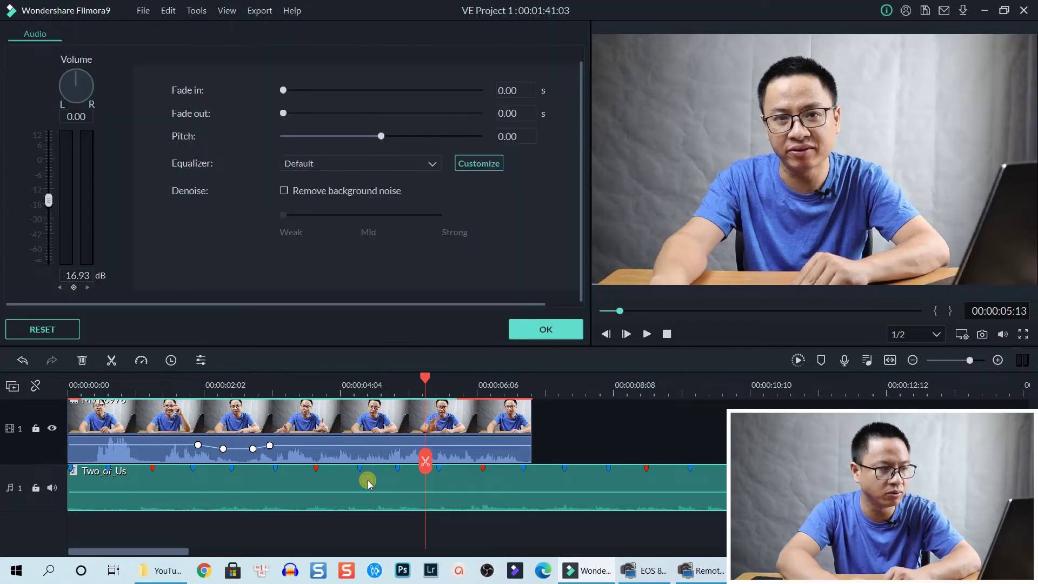
click(476, 163)
click(398, 262)
drag(398, 264, 398, 296)
drag(426, 262, 455, 275)
drag(599, 261, 652, 302)
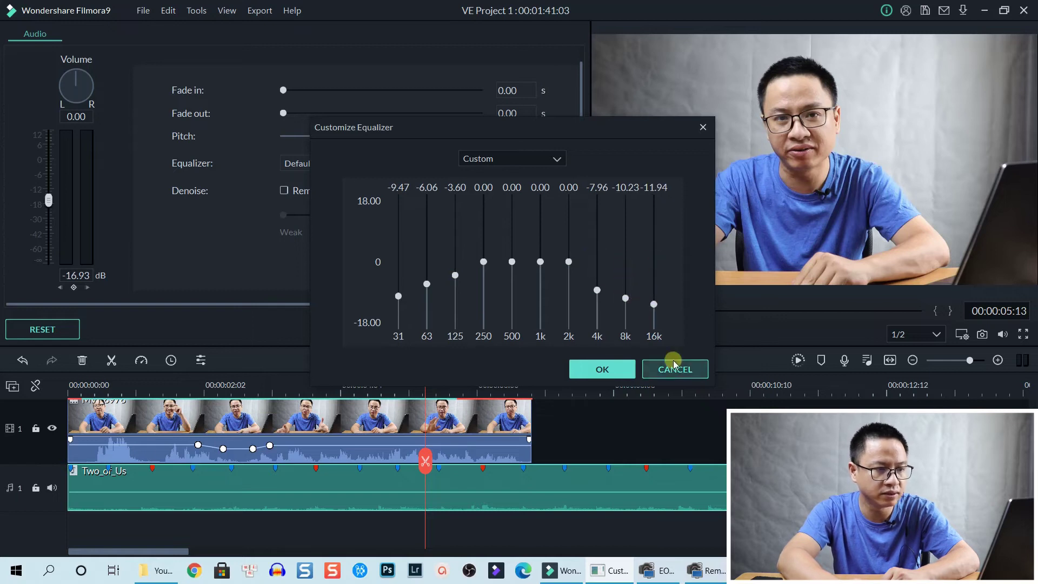
drag(568, 263, 569, 266)
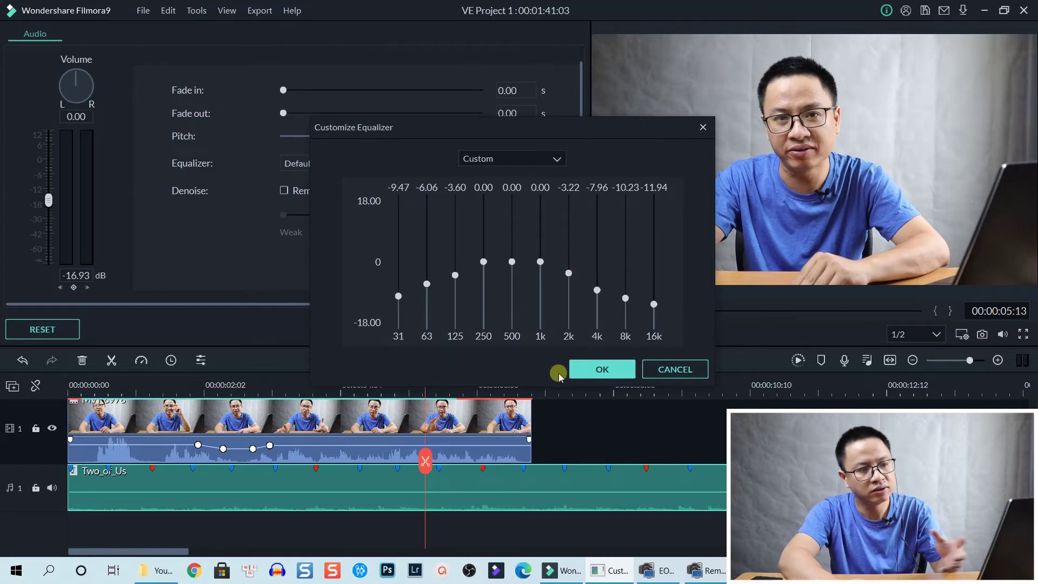
click(619, 374)
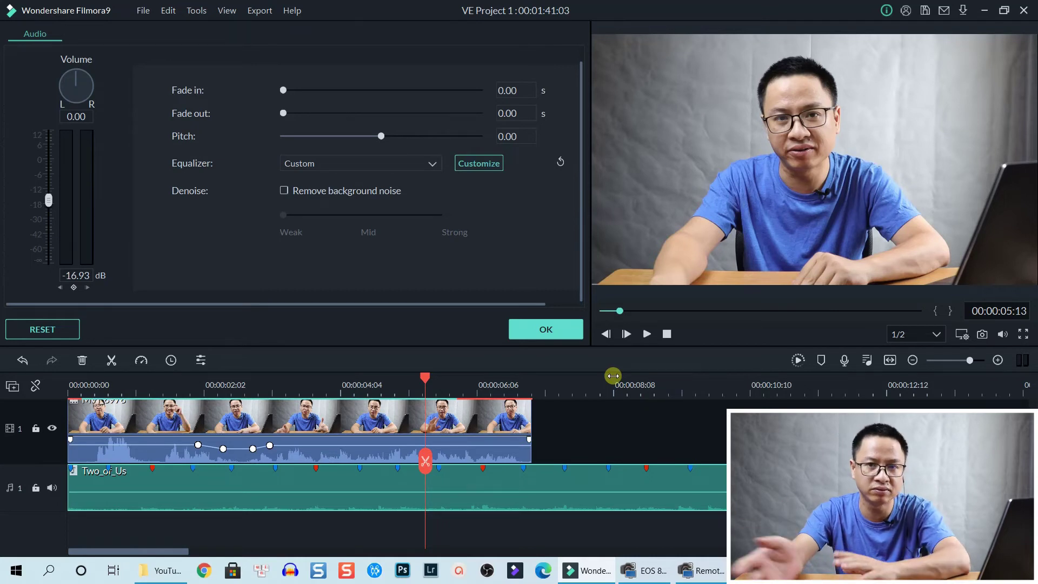
click(558, 331)
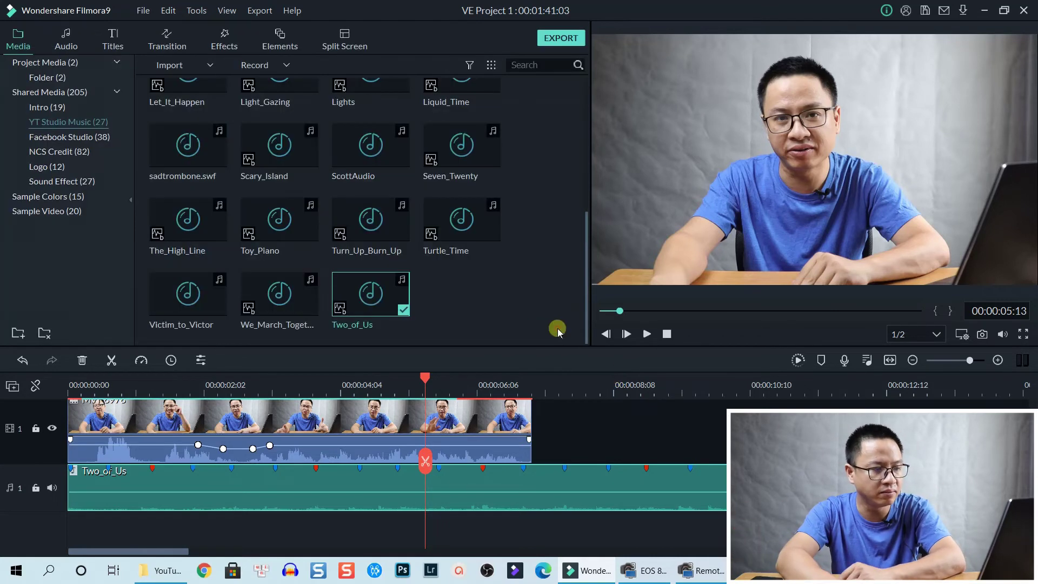
Shorten the Two_of_Us music to end near 8 seconds and add a fade-out at its end
click(890, 360)
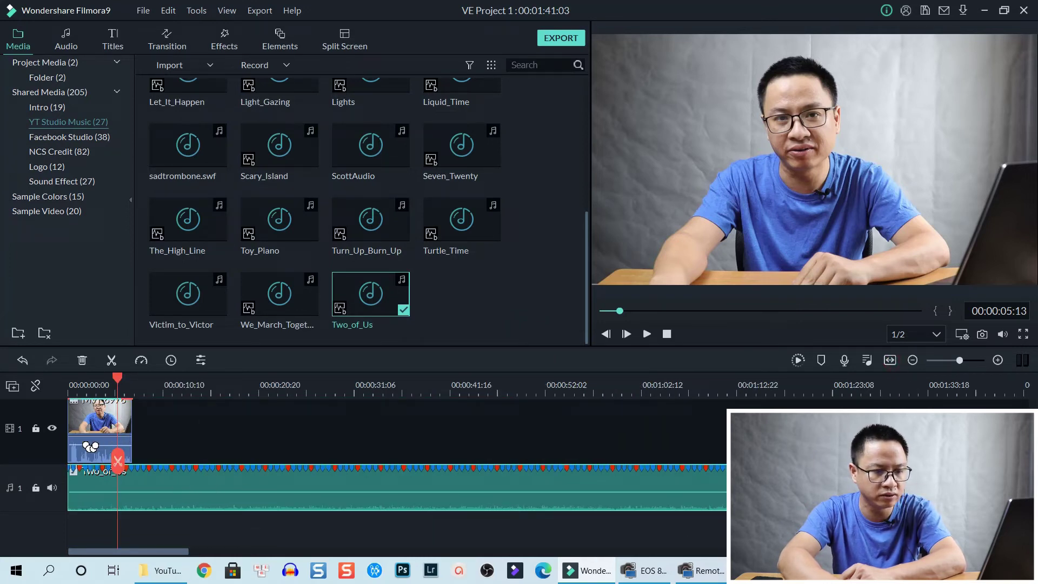
drag(1004, 478, 133, 480)
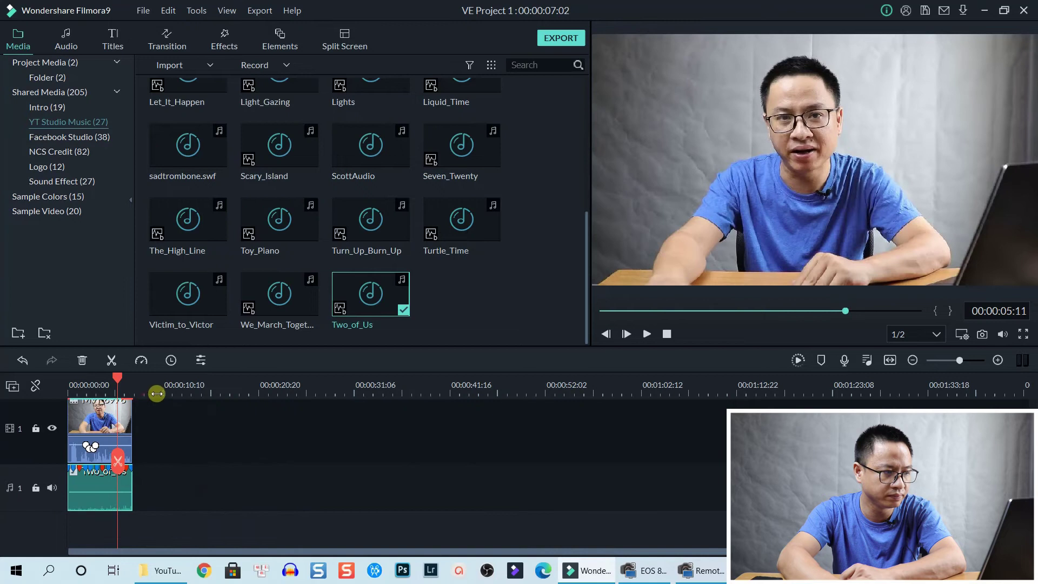
key(ctrl+equal)
key(ctrl+equal)
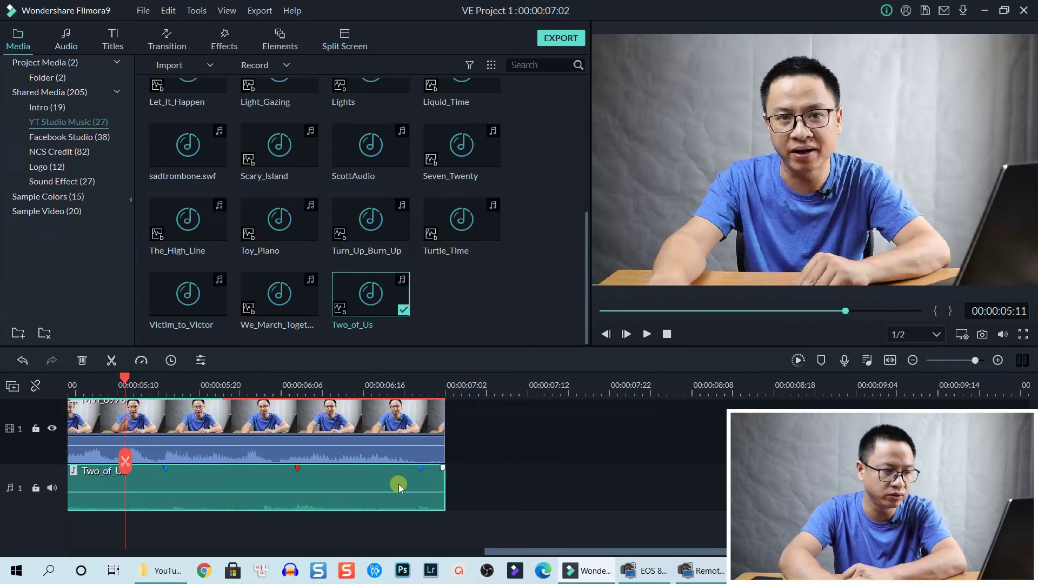
drag(442, 468, 411, 470)
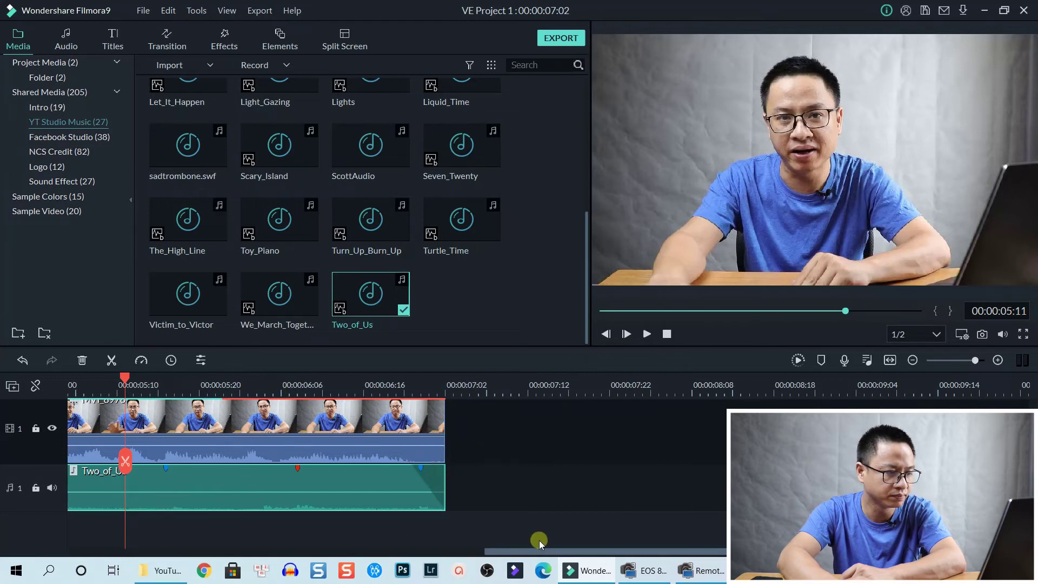
Scroll the timeline back to the start and select the talking-head video clip
drag(530, 553, 65, 504)
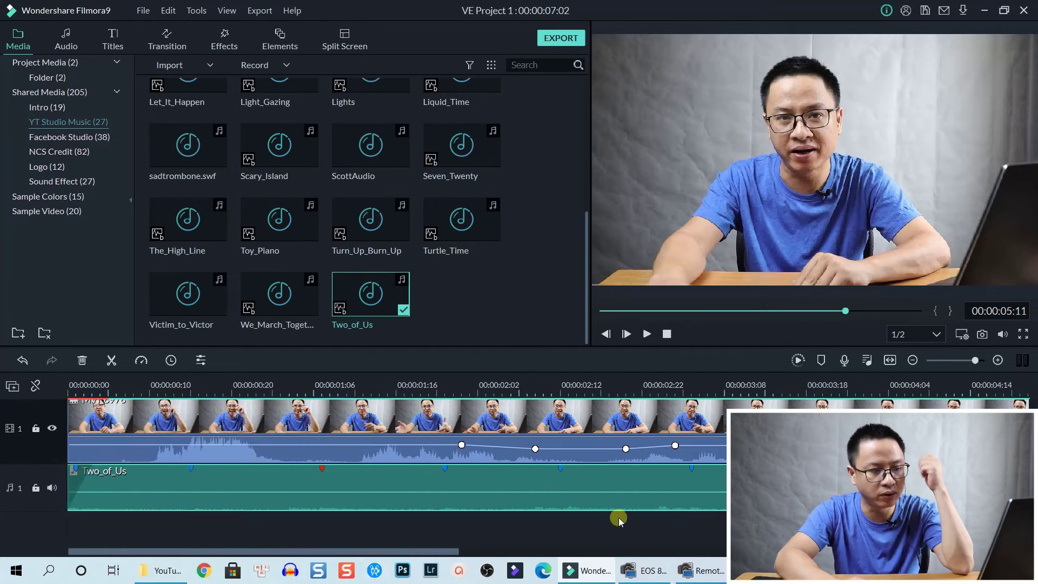
click(517, 410)
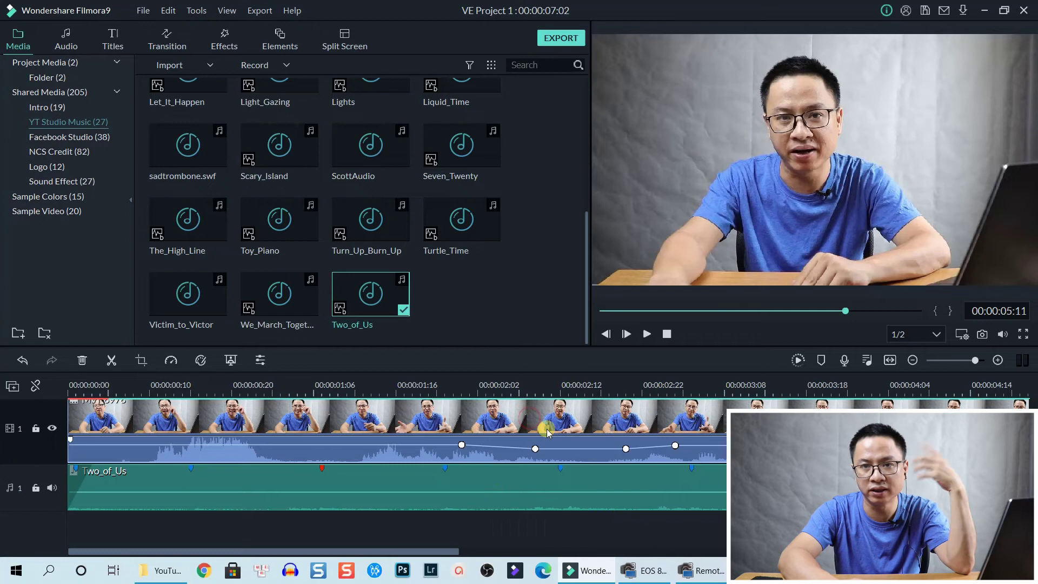
mouse_move(543, 489)
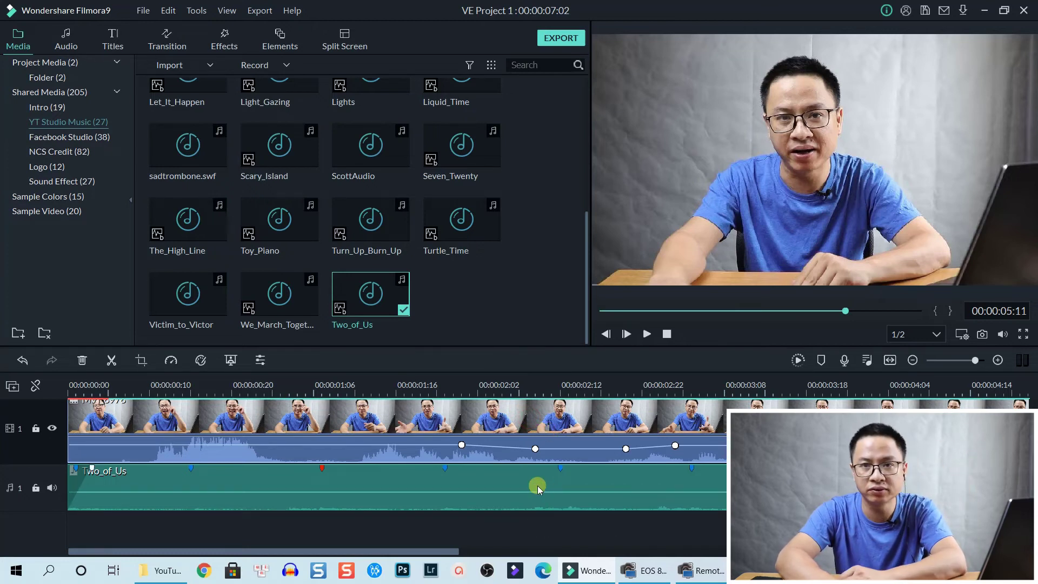
Pan the talking-head audio left, pan Two_of_Us fully right and raise it to about -8.25 dB
double_click(484, 427)
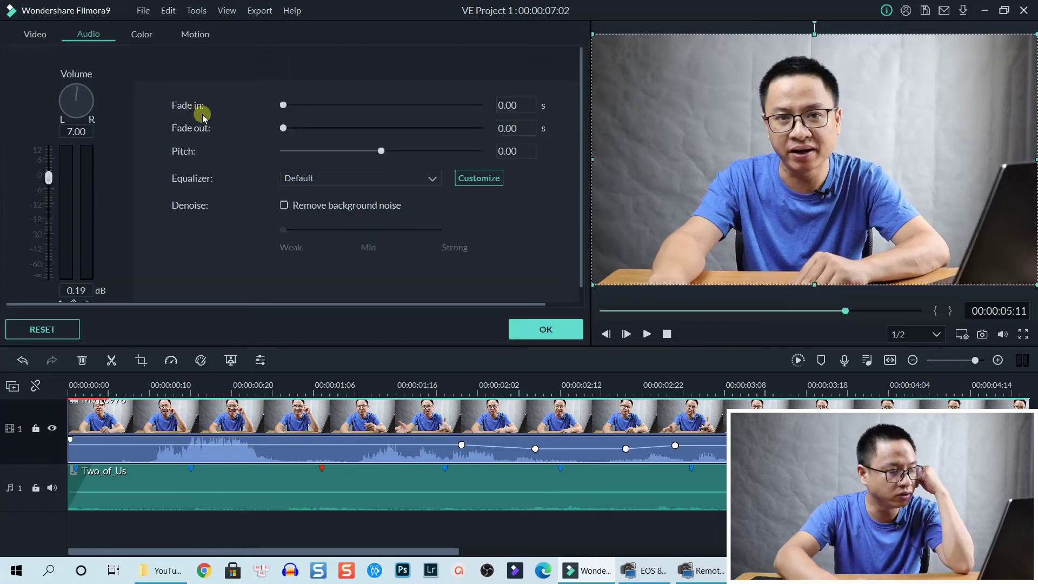
drag(75, 93, 61, 100)
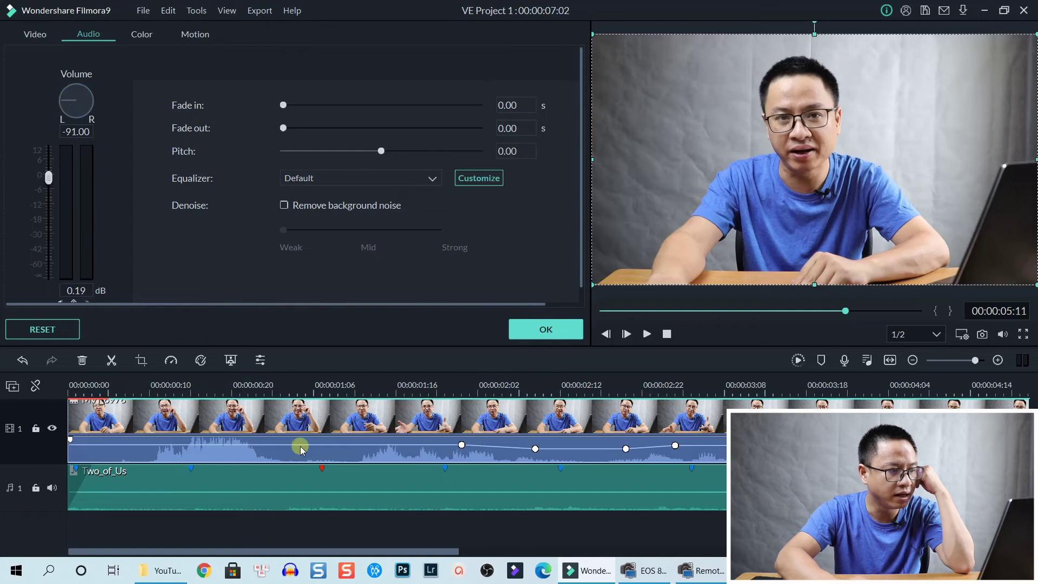
double_click(348, 484)
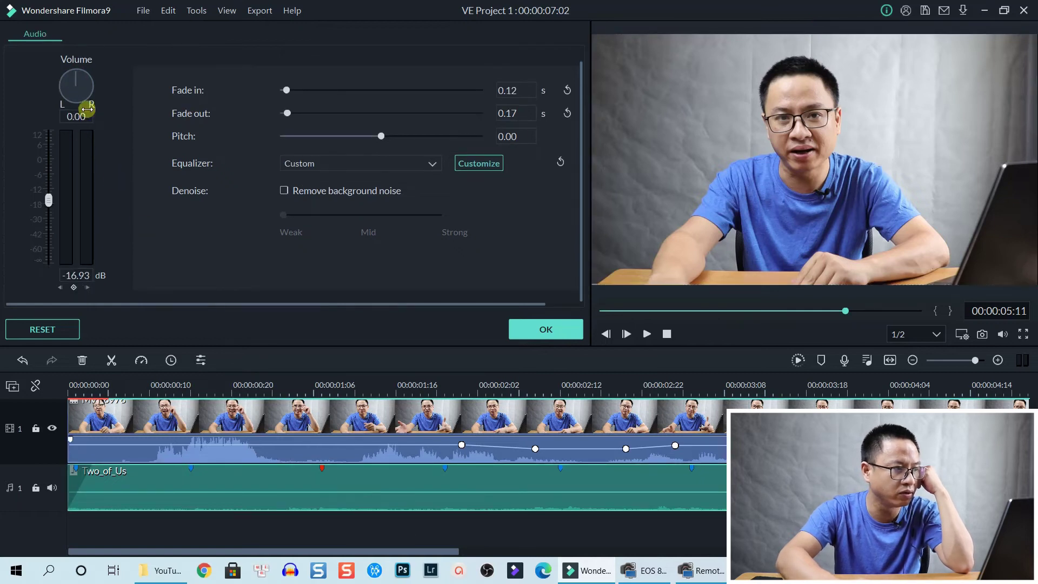
drag(77, 77, 94, 88)
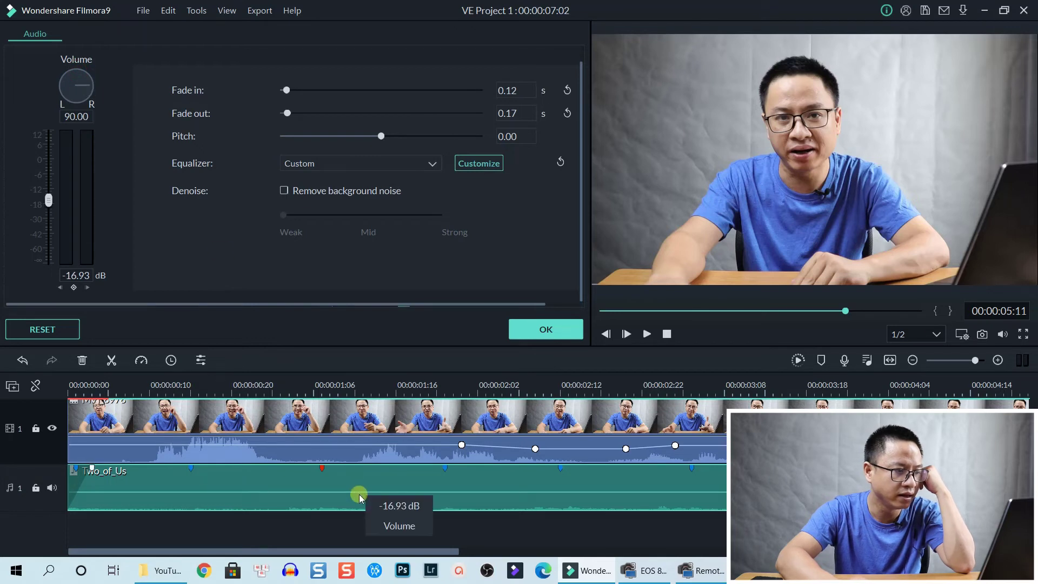
drag(360, 493, 371, 488)
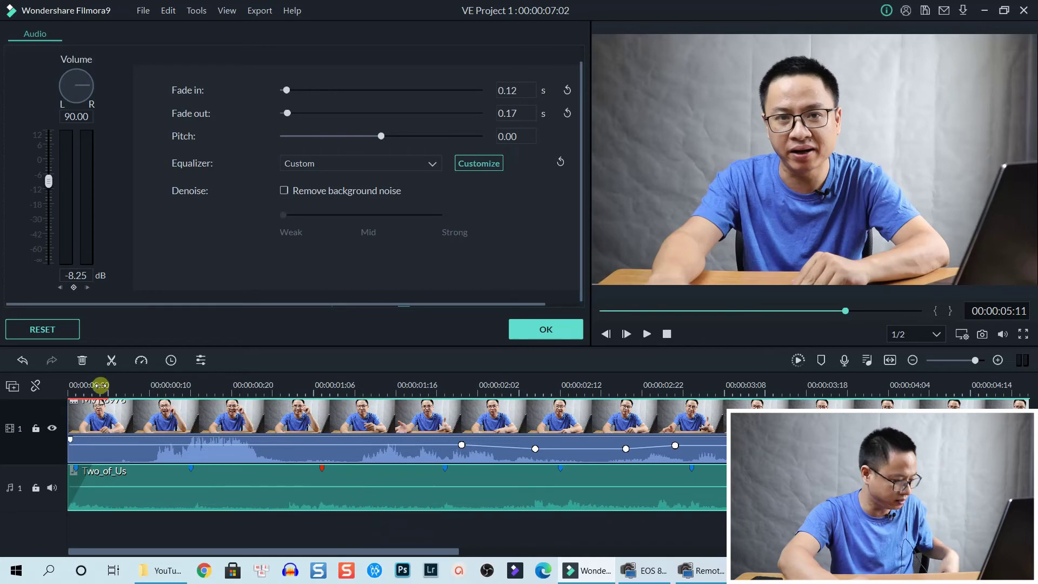
Play the project from the start to hear the new mix, then stop
click(102, 390)
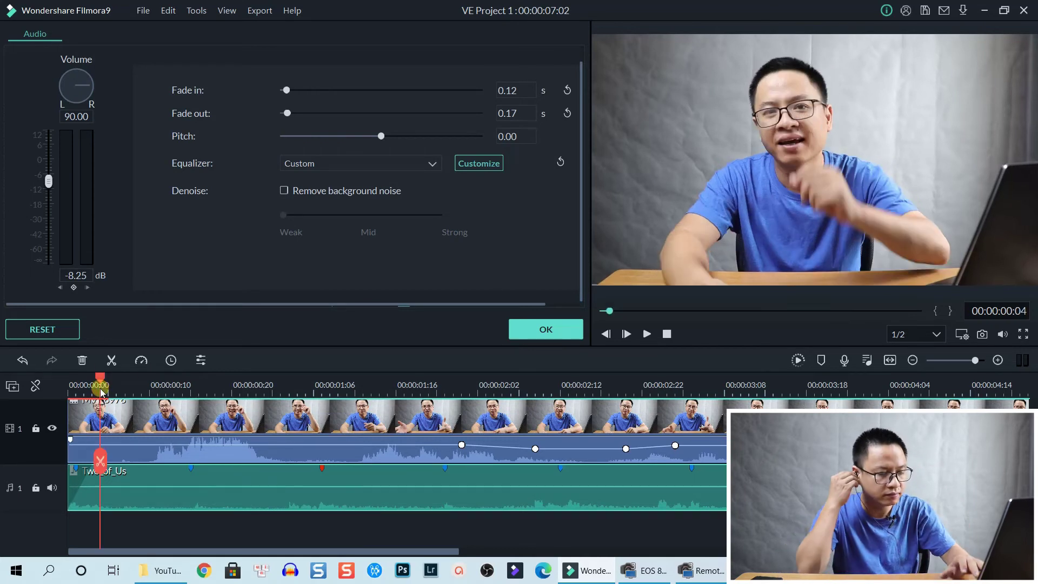
key(space)
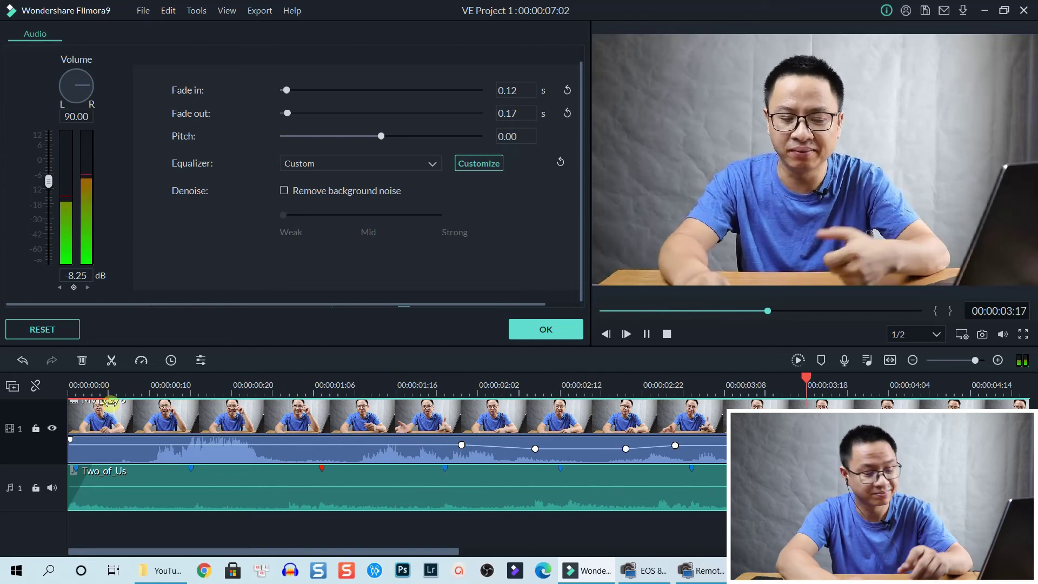
key(space)
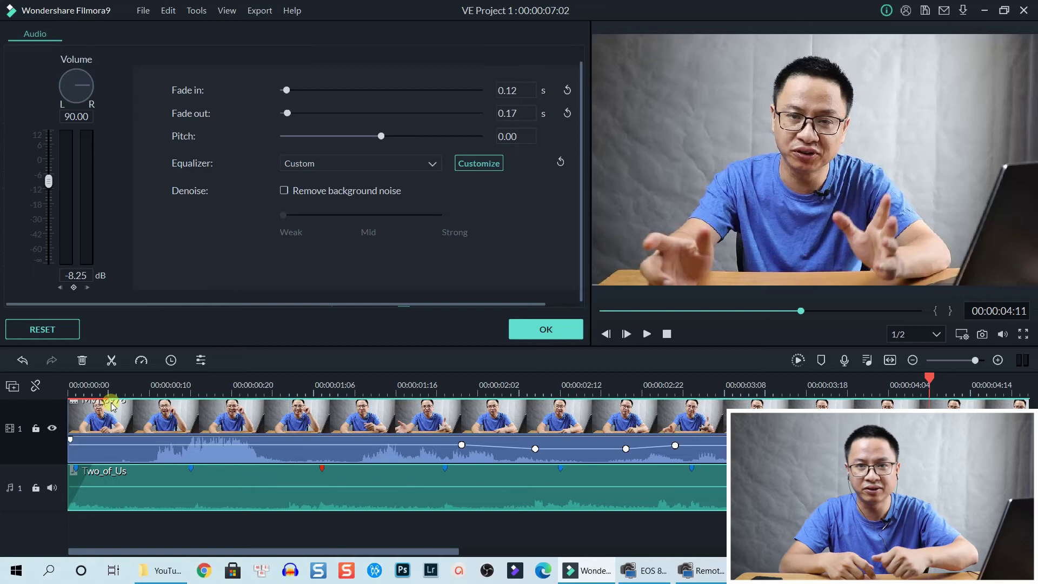
Confirm the music settings, then place the Rooster sound effect on audio track 2
click(556, 328)
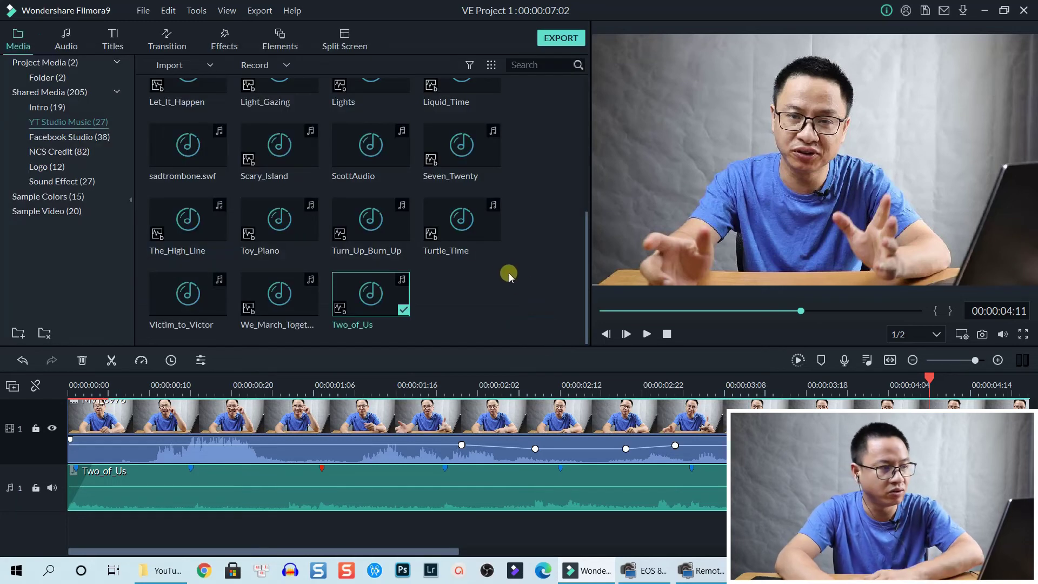
click(76, 35)
click(66, 193)
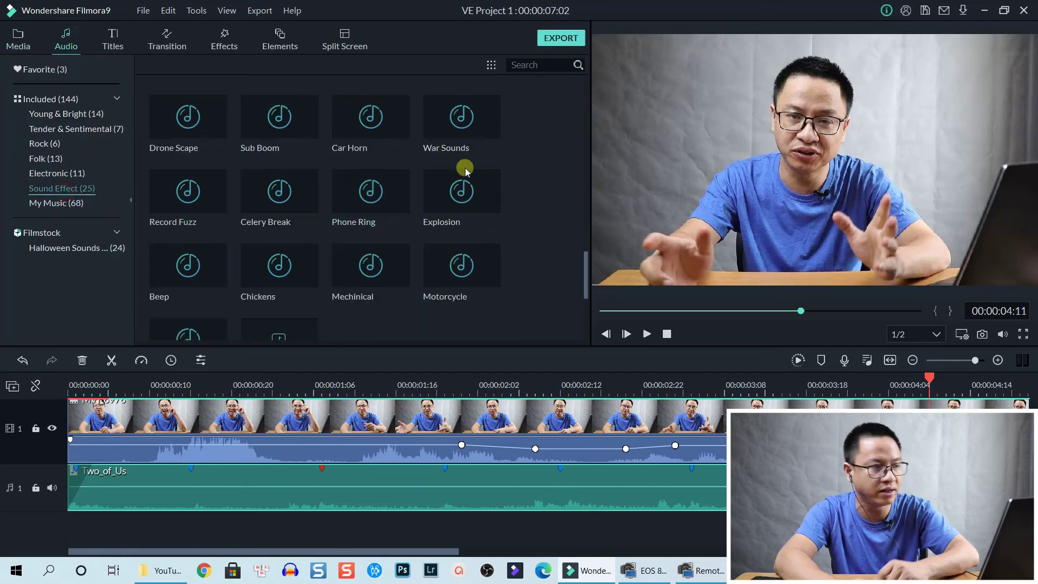
click(210, 135)
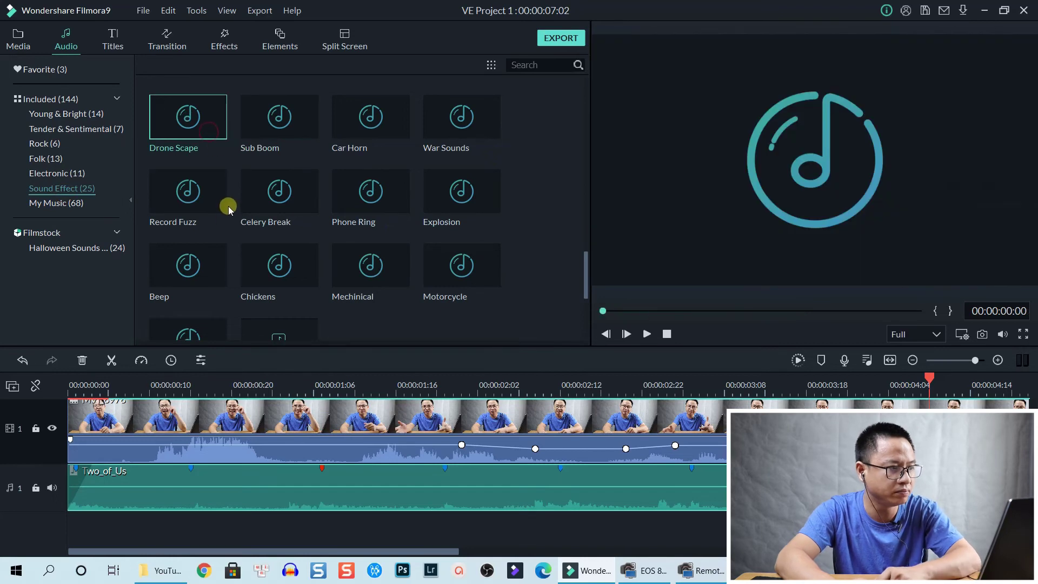
scroll(365, 320, down, 1)
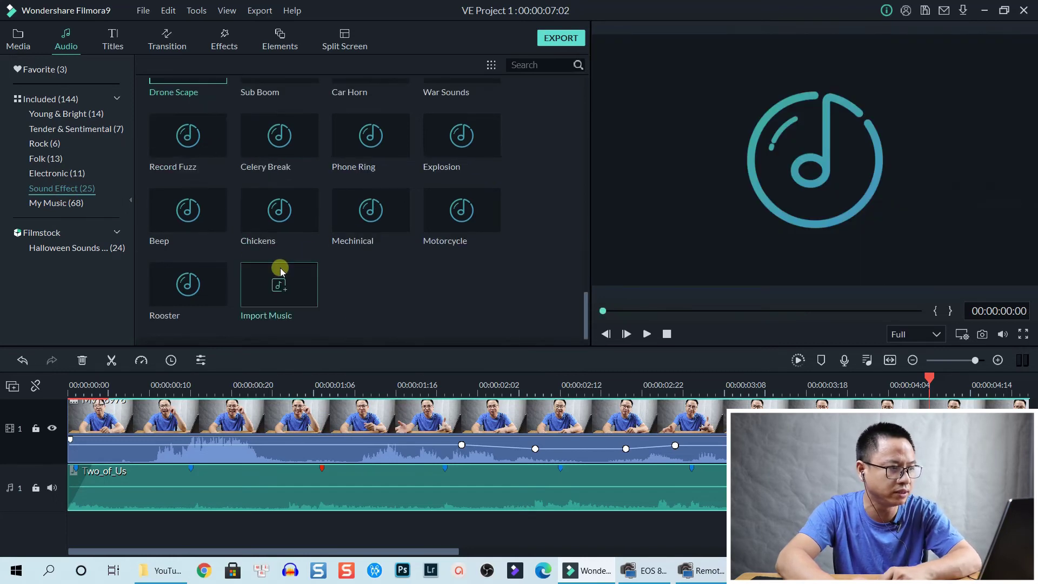
drag(185, 283, 87, 537)
scroll(578, 474, down, 1)
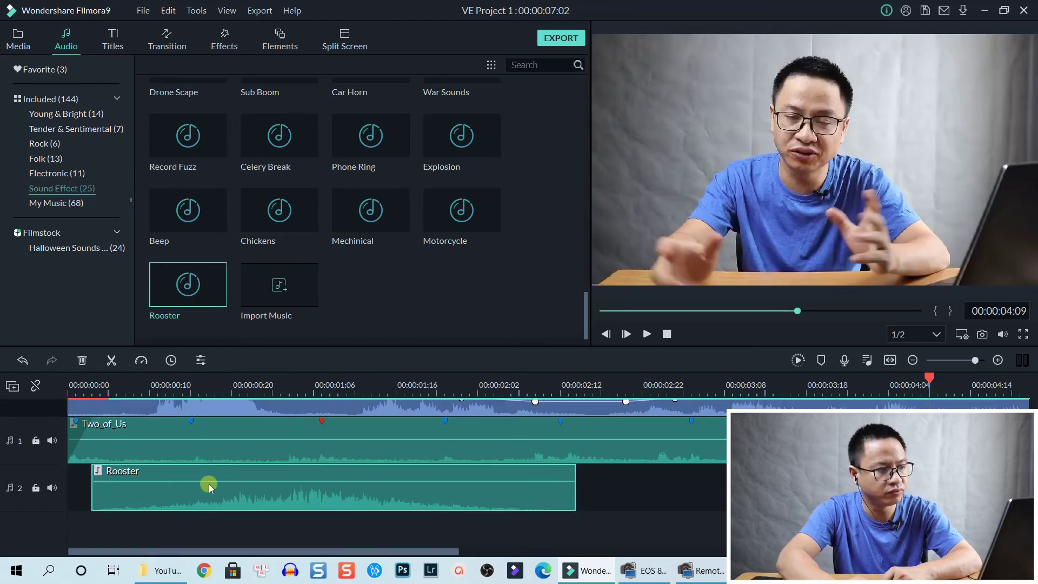
Add the Mechinical sound effect to audio track 2 and Motorcycle to a third track
click(692, 501)
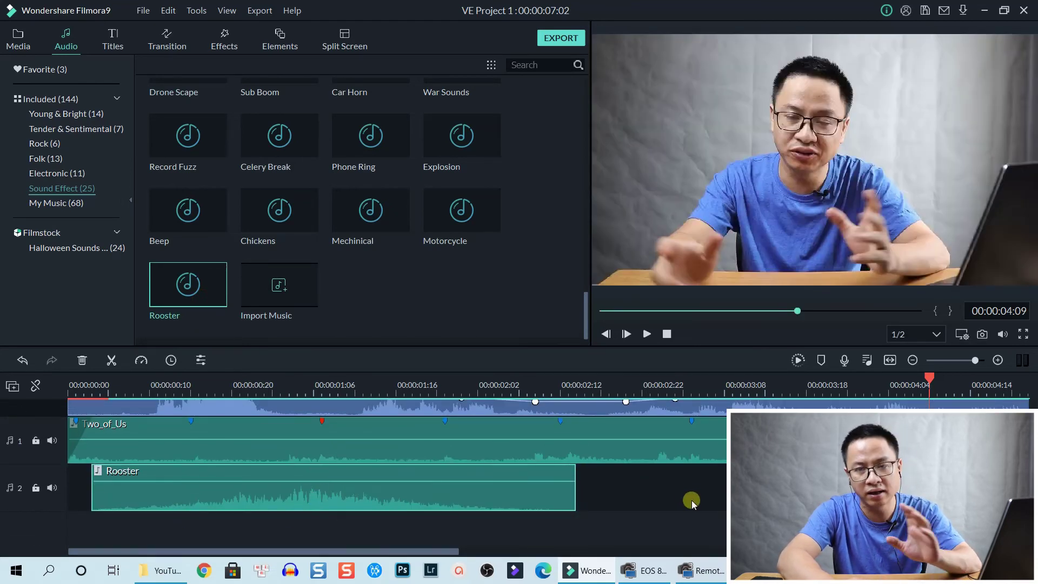
drag(371, 213, 692, 506)
drag(446, 225, 628, 535)
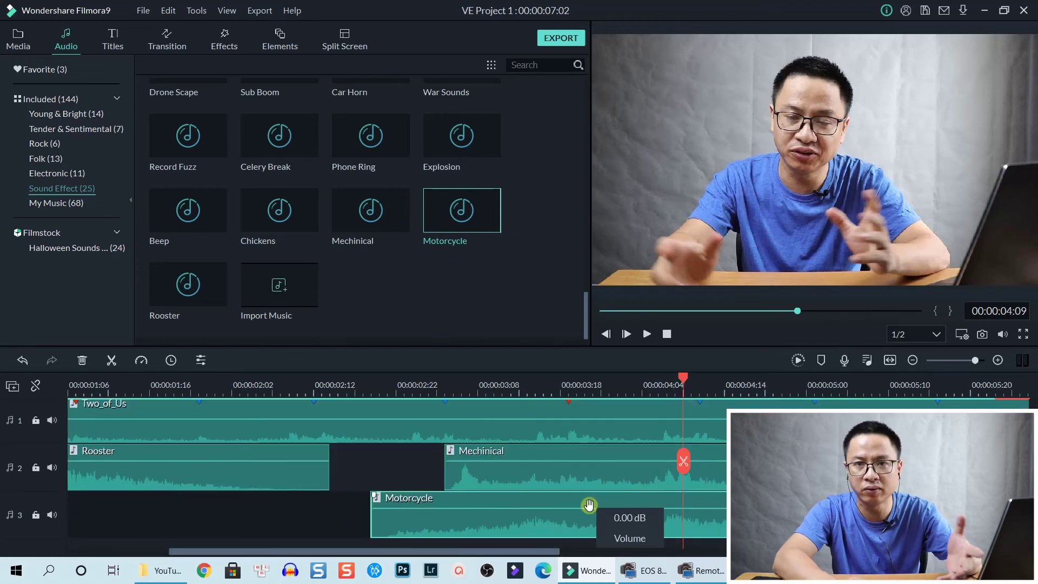
scroll(378, 459, up, 1)
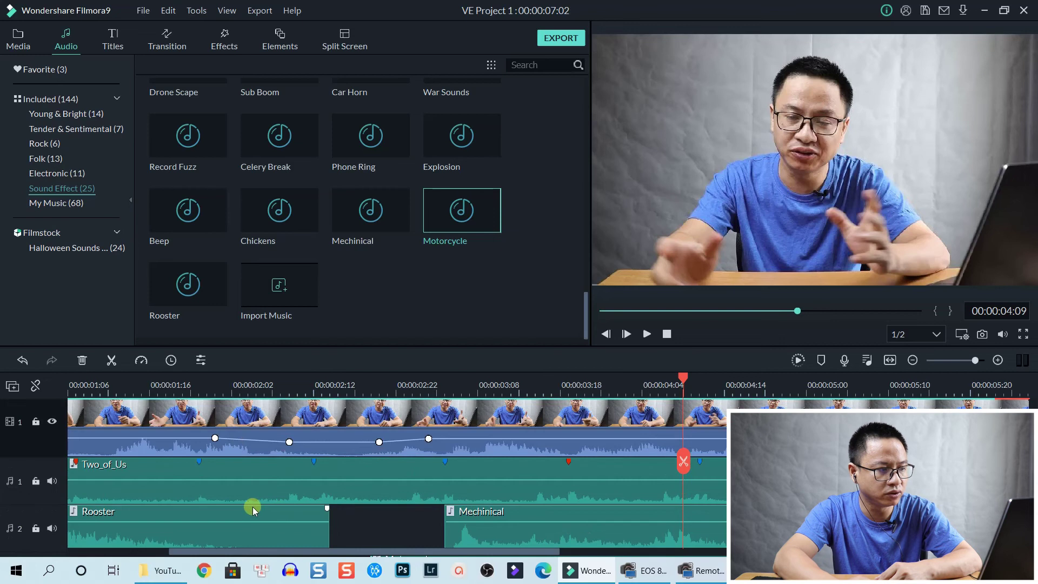
click(611, 413)
click(690, 435)
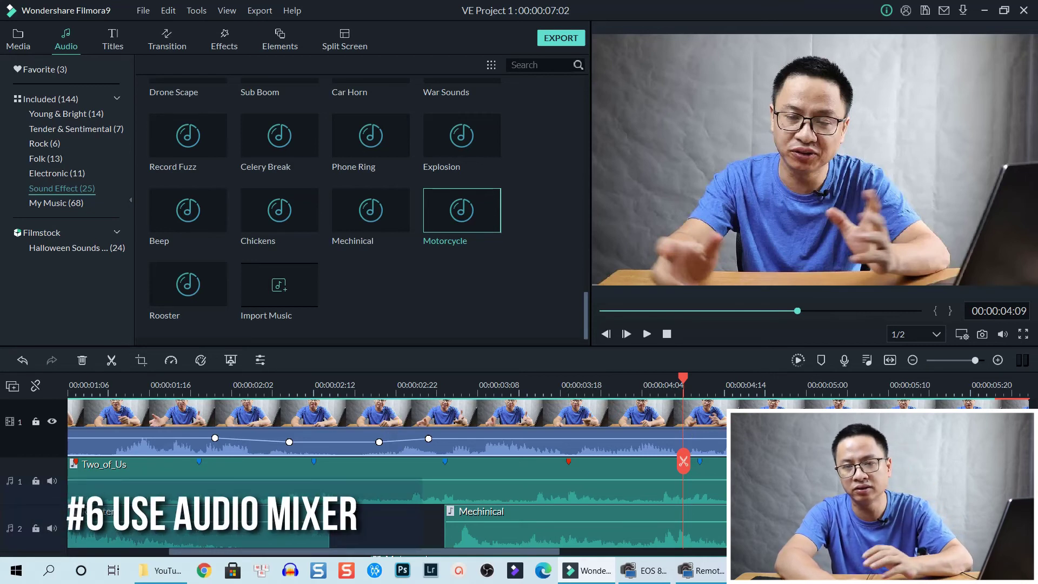
click(871, 359)
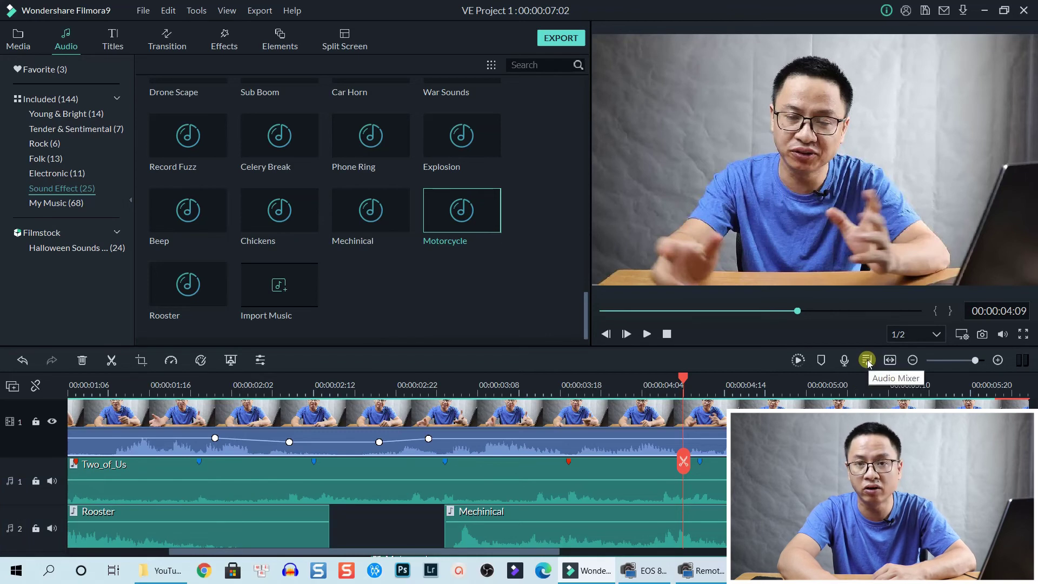
In the Audio Mixer, set Audio1 to -12.02 dB, Video1 to -28.16 dB panned right to 79.05, and Master to 6.26 dB
click(867, 362)
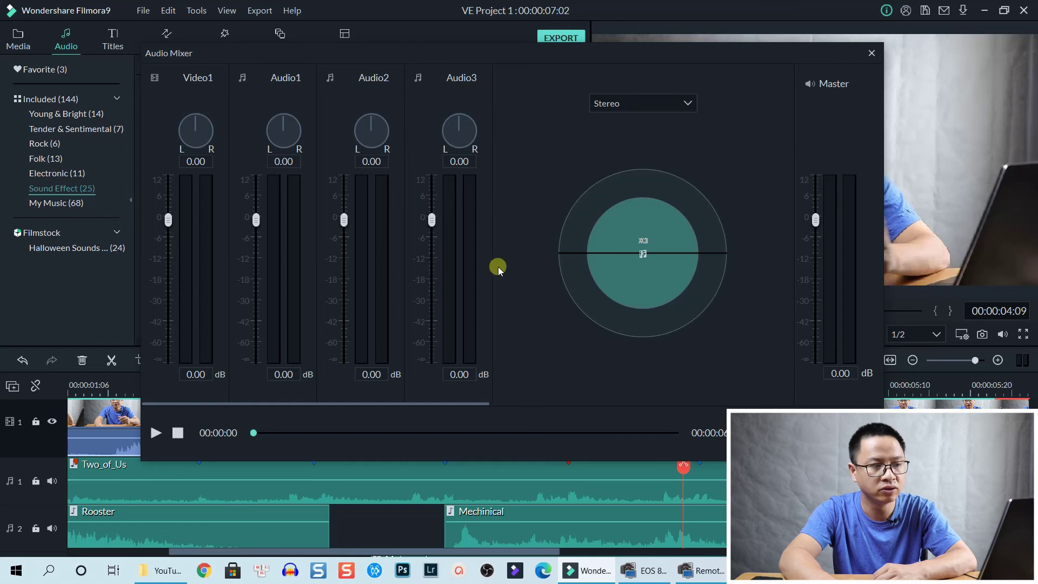
drag(255, 220, 254, 258)
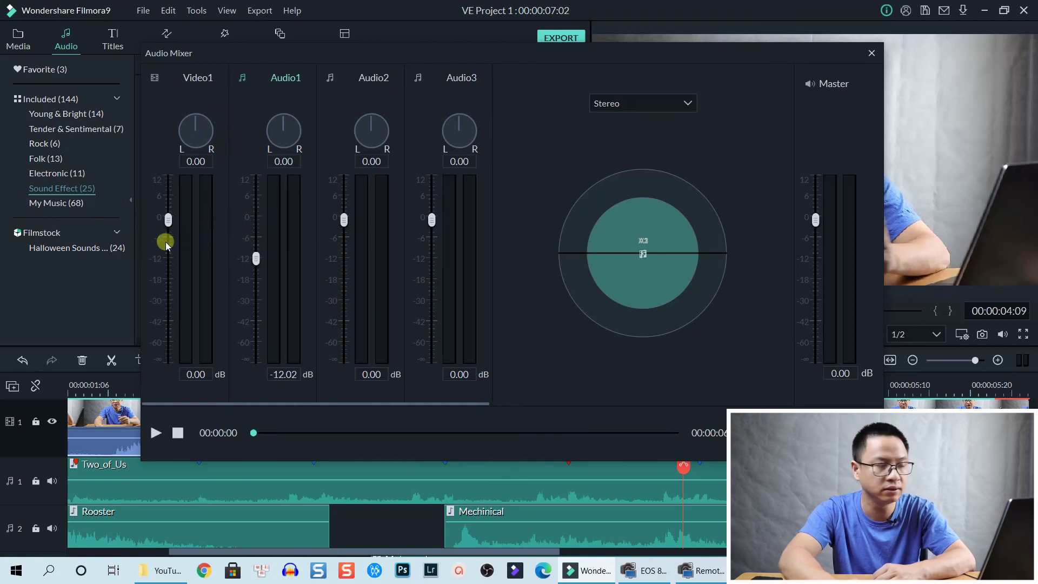
drag(192, 126, 171, 293)
drag(197, 121, 218, 129)
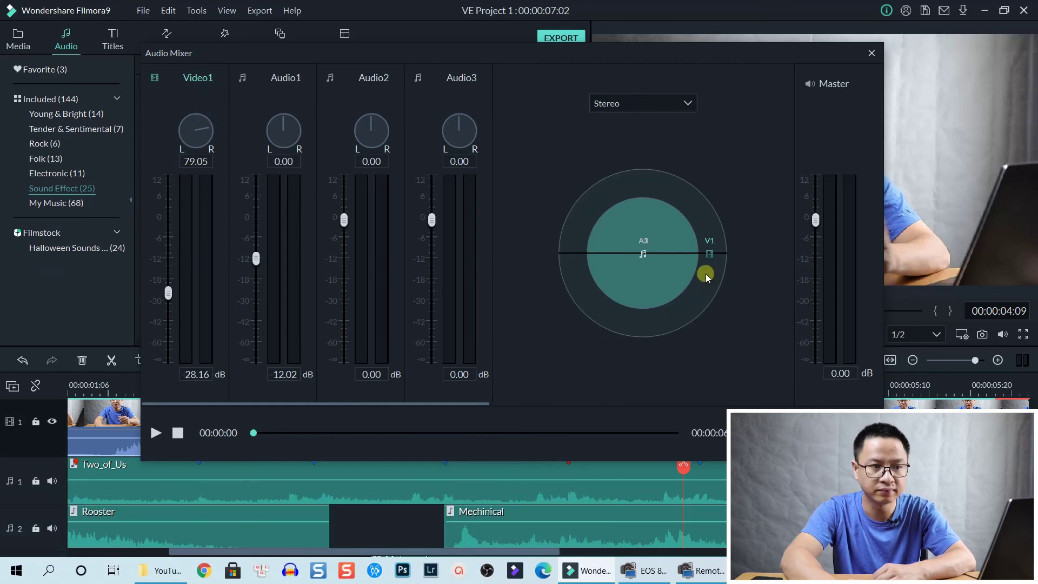
drag(815, 220, 817, 199)
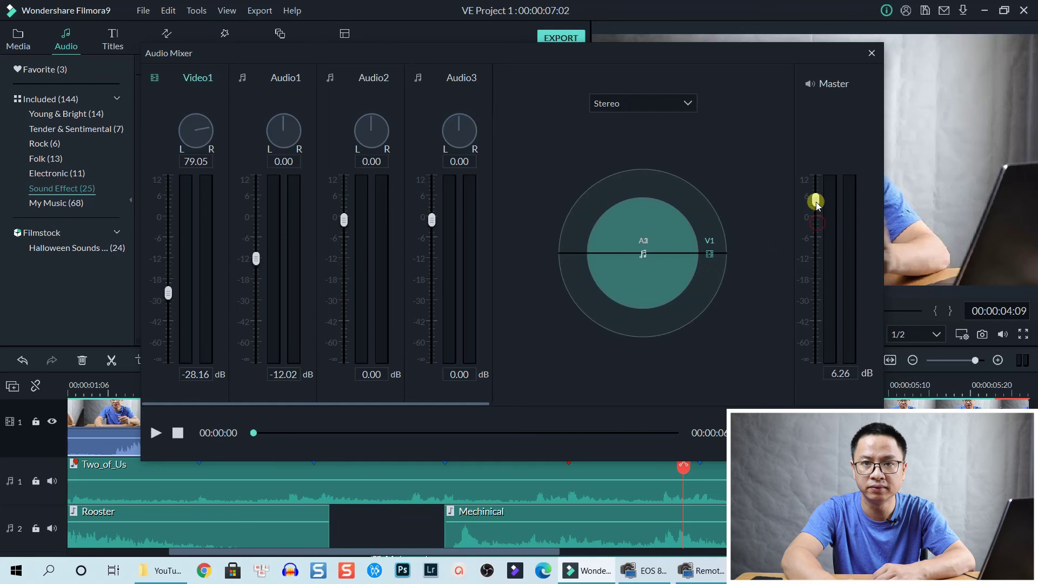